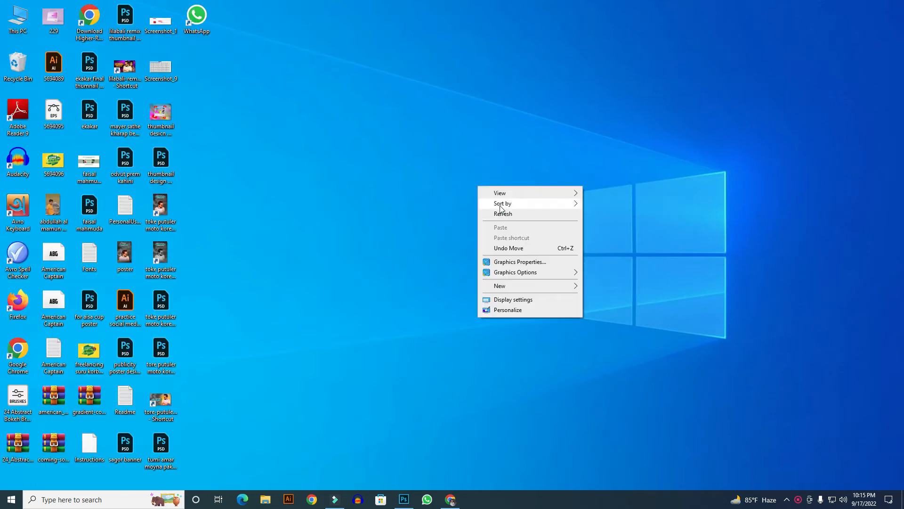
# - Switch to Photoshop and open the photo SLP_0012.JPG from the Downloads folder
pyautogui.click(526, 209)
pyautogui.click(410, 496)
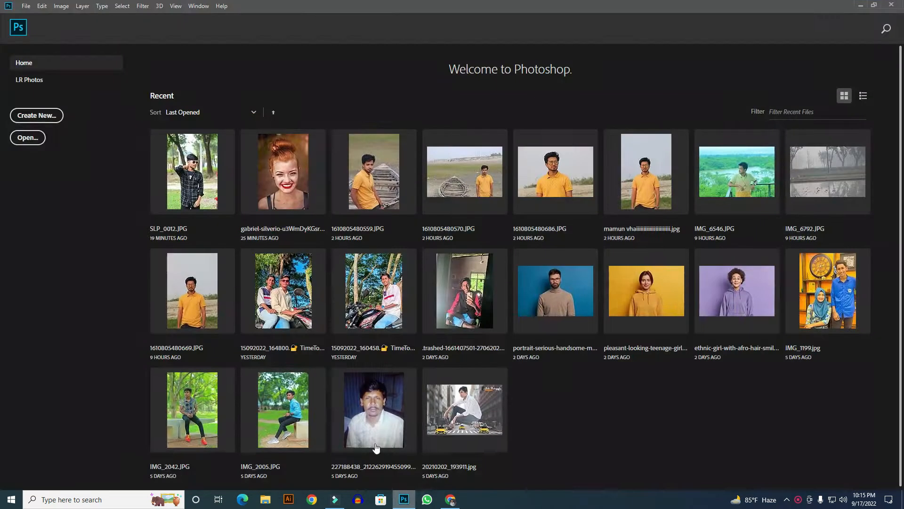
pyautogui.click(26, 139)
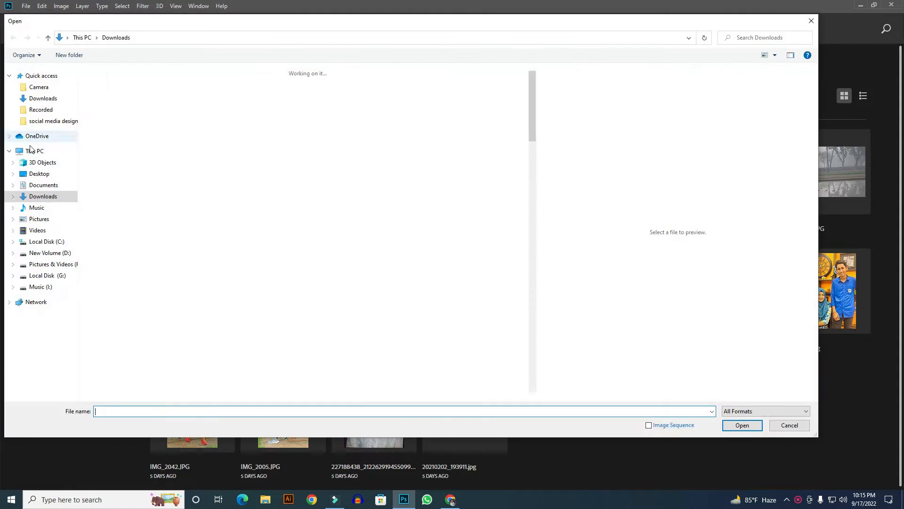
pyautogui.doubleClick(115, 109)
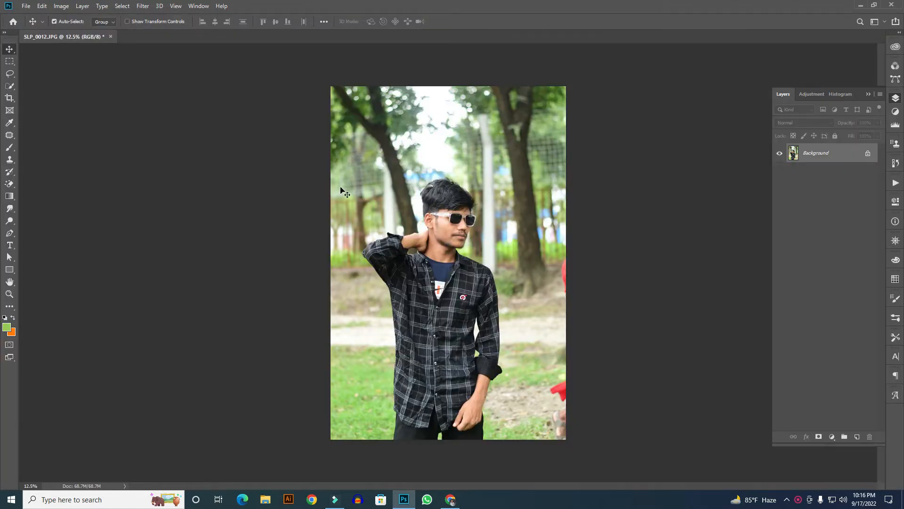
# - Duplicate the Background layer, keeping the default copy name
pyautogui.press('ctrl')
pyautogui.rightClick(828, 158)
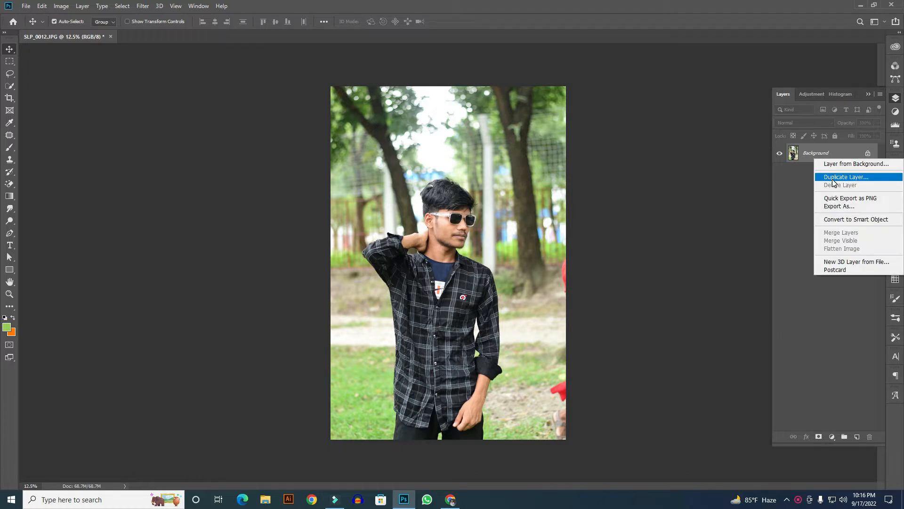
pyautogui.click(834, 176)
pyautogui.click(525, 140)
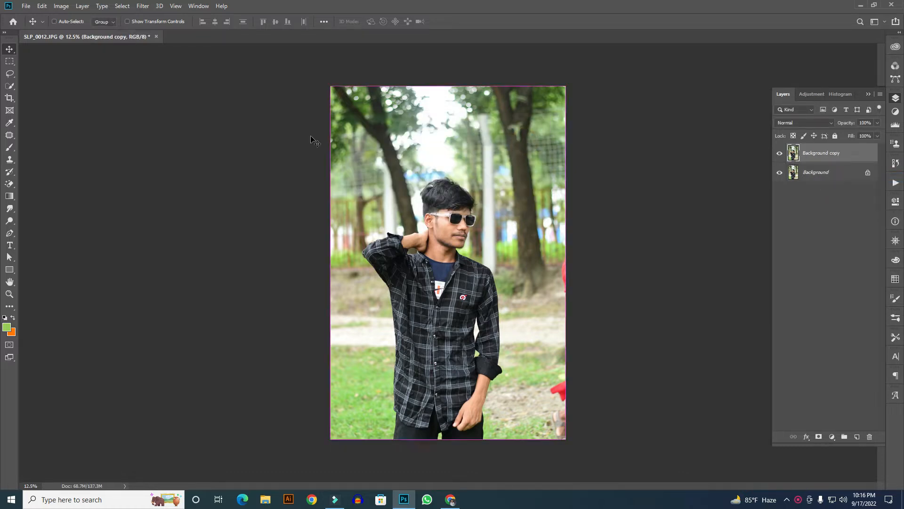
# - Using the Camera Raw Filter on the copied layer, set Contrast +28, Highlights -100, Shadows +55, Whites -100 and Clarity +68
pyautogui.click(143, 7)
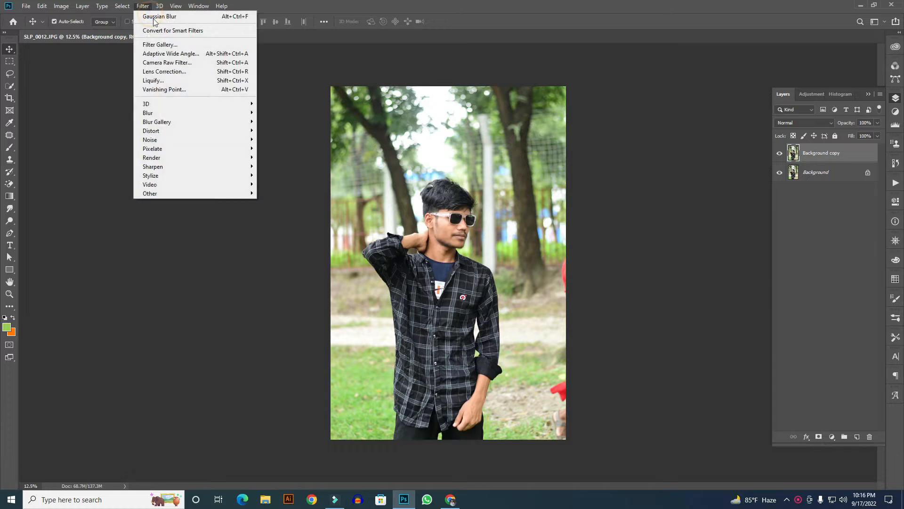
pyautogui.click(168, 62)
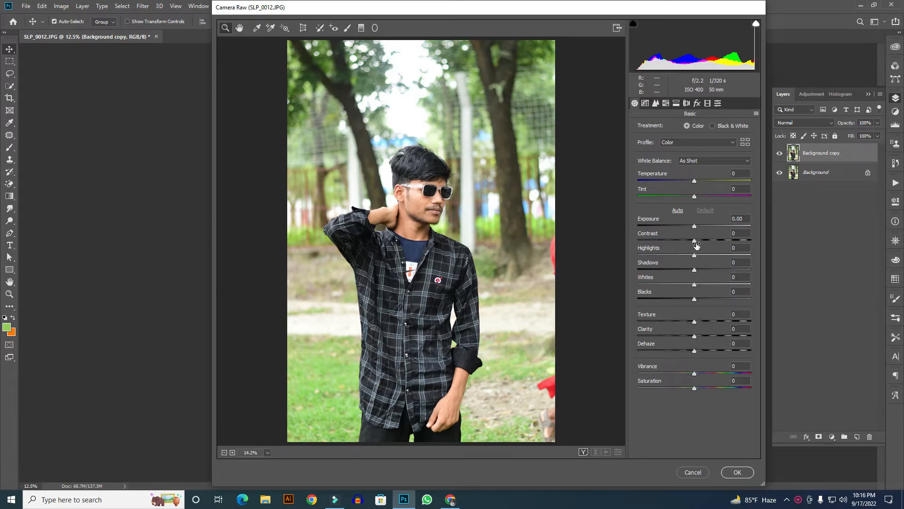
pyautogui.moveTo(697, 242); pyautogui.dragTo(710, 245)
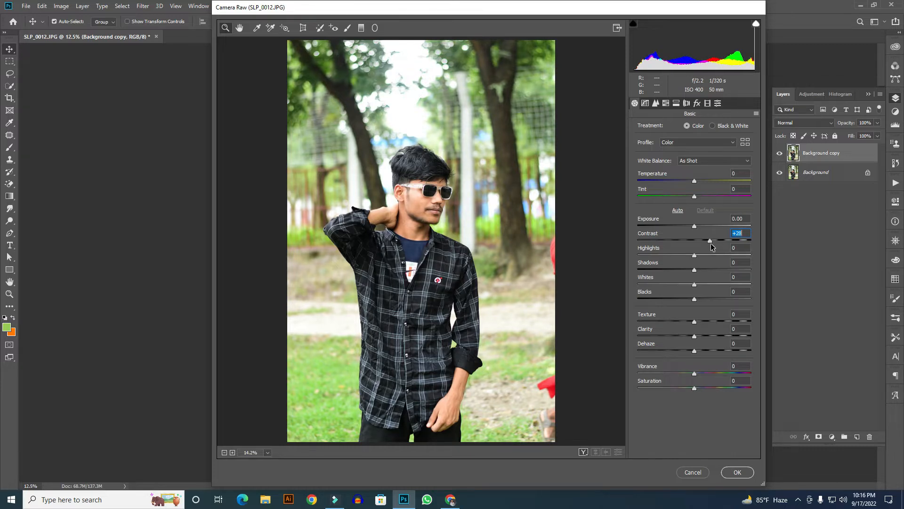
pyautogui.moveTo(694, 255); pyautogui.dragTo(625, 245)
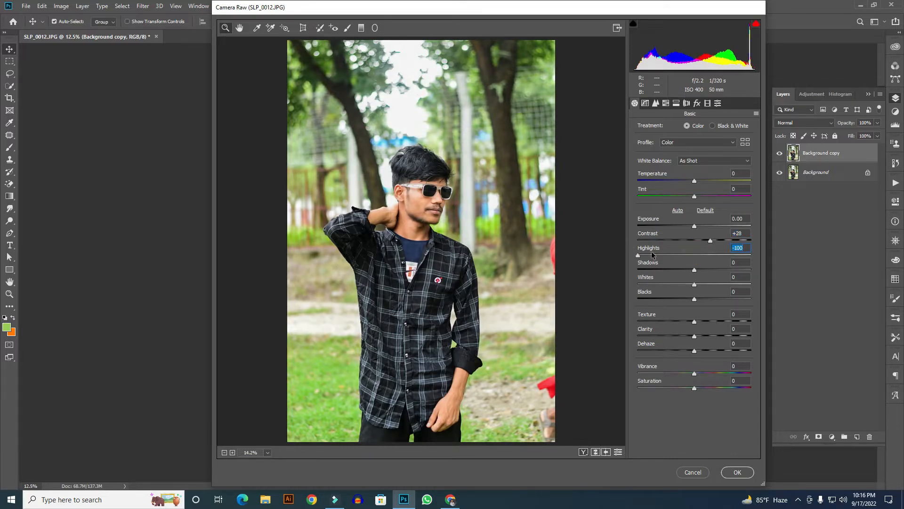
pyautogui.moveTo(694, 269); pyautogui.dragTo(637, 278)
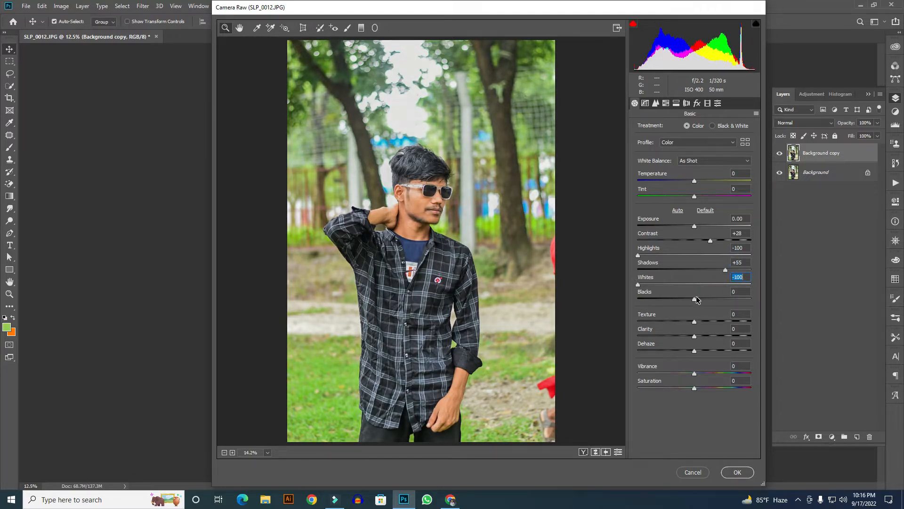
pyautogui.moveTo(694, 335); pyautogui.dragTo(737, 333)
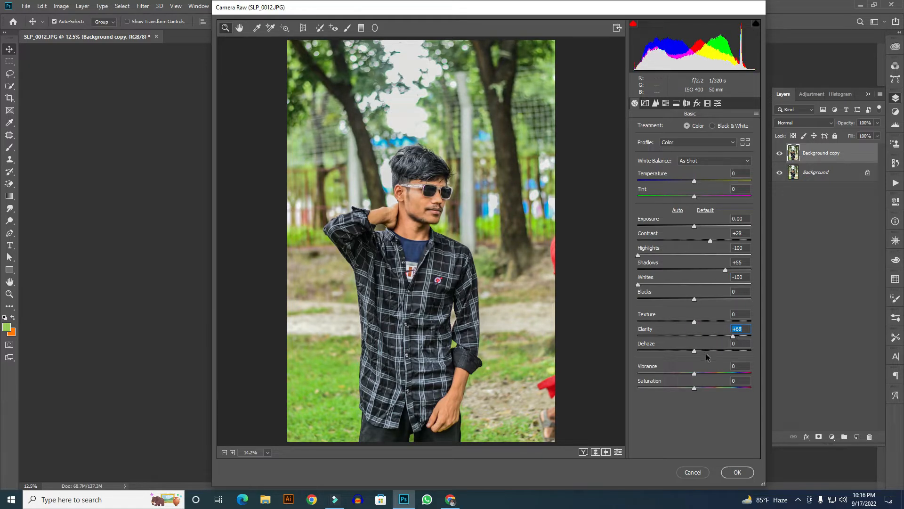
# - Set the HSL saturation of Greens, Yellows and Aquas to -100 each
pyautogui.click(666, 104)
pyautogui.moveTo(696, 210); pyautogui.dragTo(584, 202)
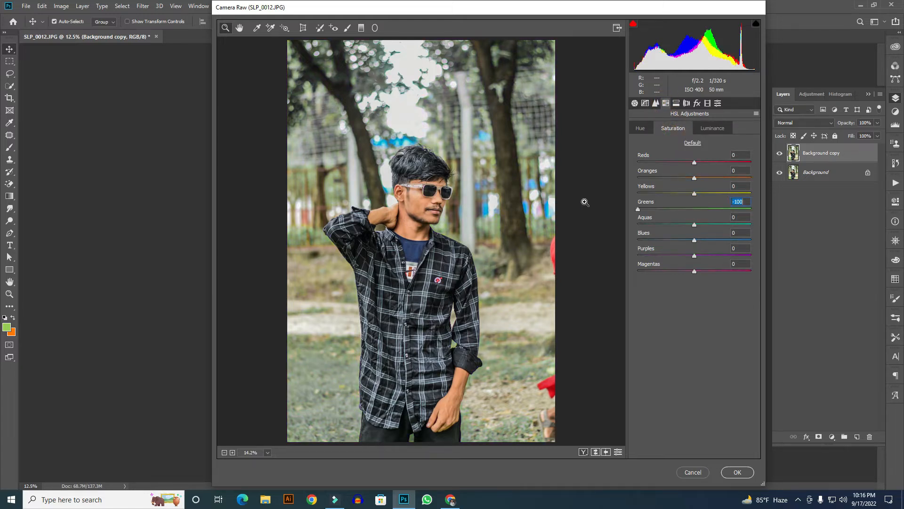
pyautogui.click(694, 194)
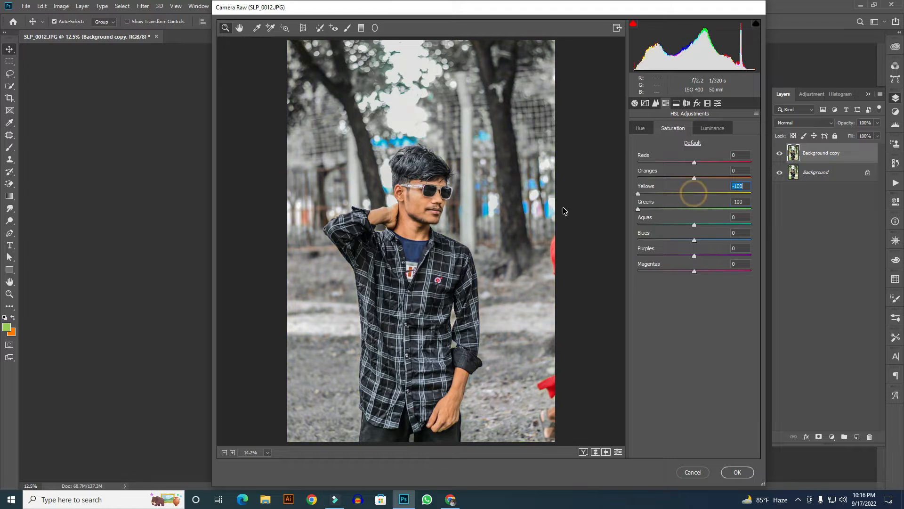
pyautogui.write('-100')
pyautogui.press('Return')
pyautogui.click(692, 221)
pyautogui.write('-100')
pyautogui.press('Return')
# - Set the HSL saturation of Blues to -26 and of Reds to +42
pyautogui.moveTo(694, 241); pyautogui.dragTo(679, 240)
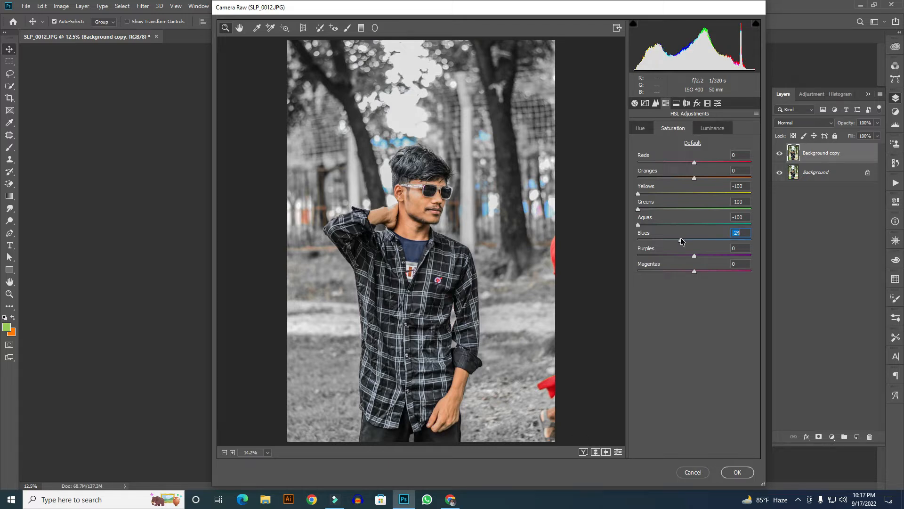
pyautogui.click(693, 257)
pyautogui.click(694, 178)
pyautogui.moveTo(695, 163); pyautogui.dragTo(720, 163)
# - Set the Oranges luminance to +14 and Oranges hue to +11, and lower the Greens and Blues hues
pyautogui.click(726, 128)
pyautogui.moveTo(694, 178); pyautogui.dragTo(702, 179)
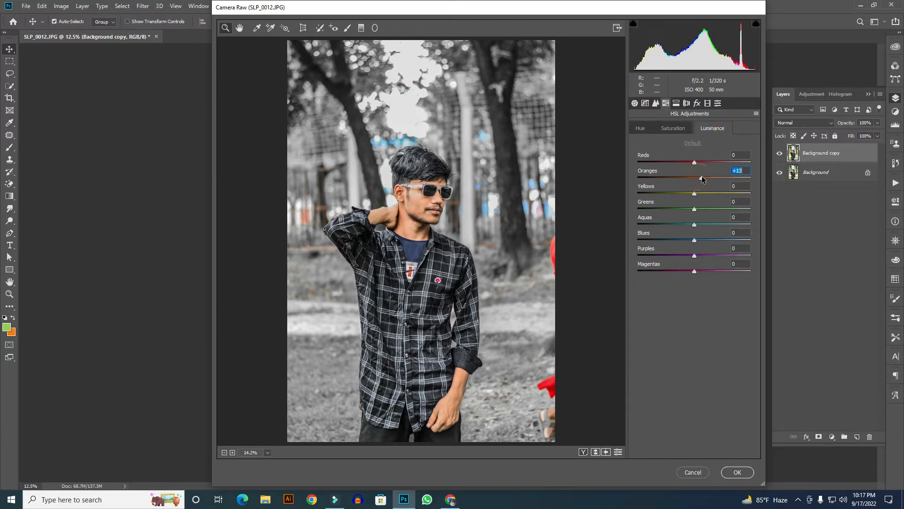
pyautogui.click(641, 129)
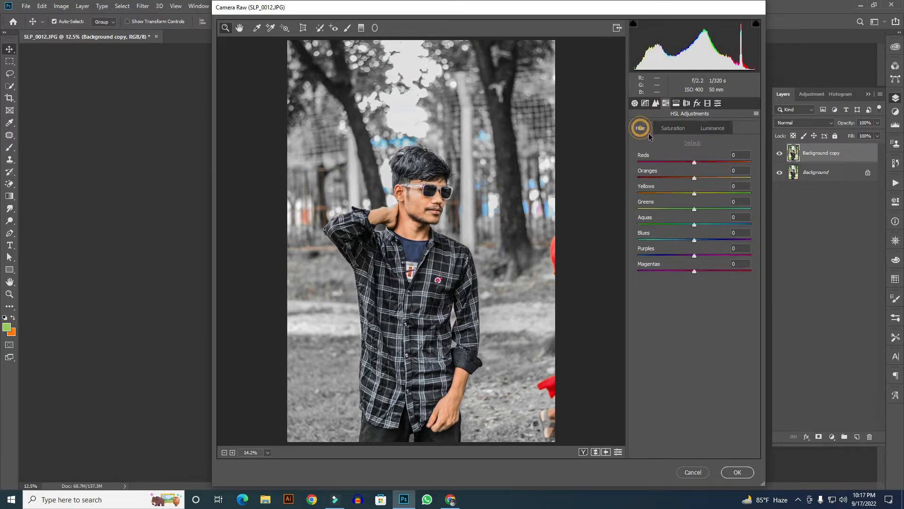
pyautogui.moveTo(695, 178); pyautogui.dragTo(704, 179)
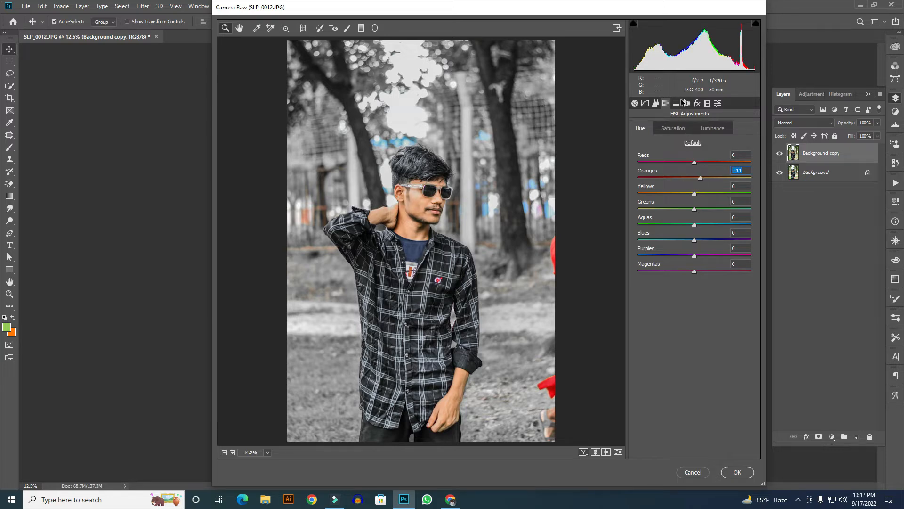
pyautogui.moveTo(694, 208); pyautogui.dragTo(662, 208)
pyautogui.moveTo(694, 240); pyautogui.dragTo(682, 228)
pyautogui.click(689, 104)
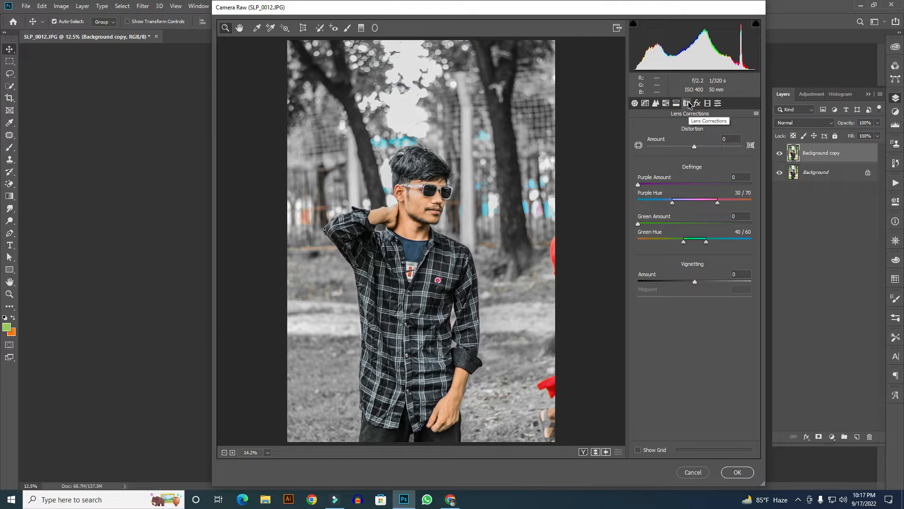
pyautogui.click(697, 103)
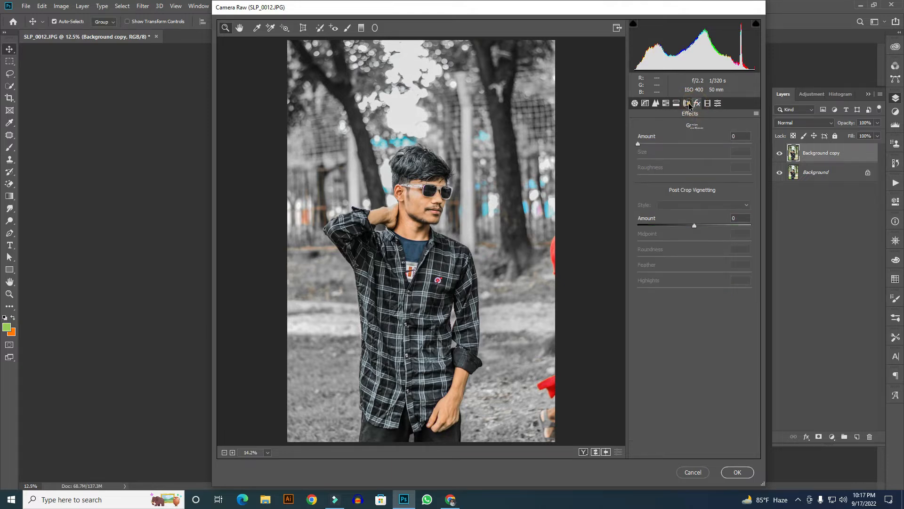
pyautogui.click(687, 103)
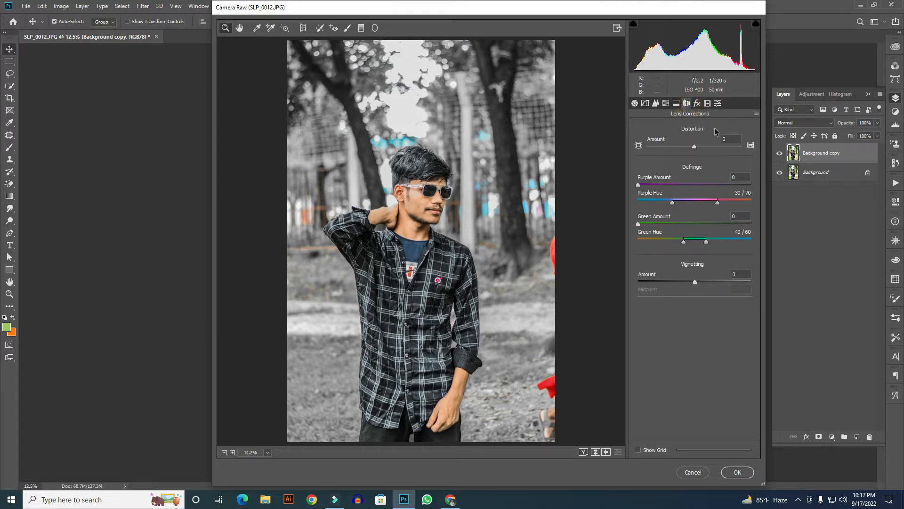
# - In the camera calibration settings, set the Green Primary saturation to +100 and the Blue Primary saturation to +84
pyautogui.click(707, 104)
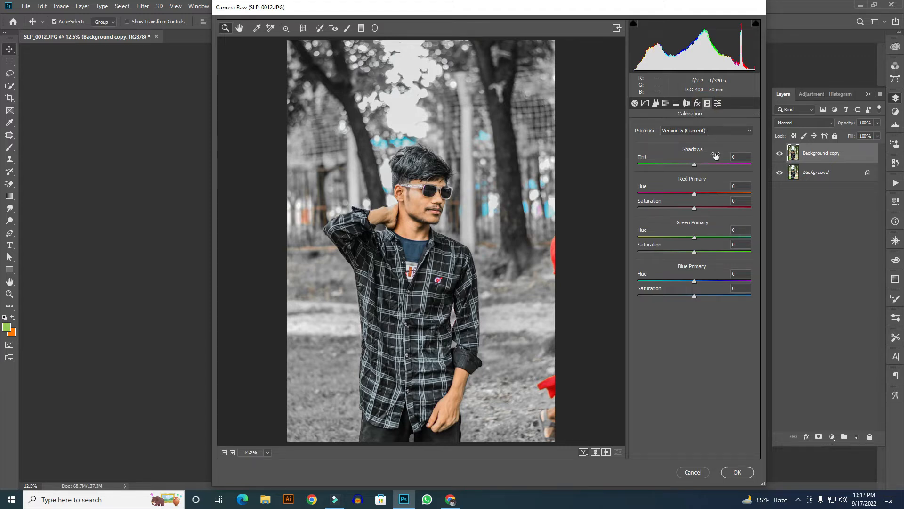
pyautogui.click(697, 208)
pyautogui.moveTo(695, 207); pyautogui.dragTo(720, 210)
pyautogui.press('BackSpace')
pyautogui.moveTo(695, 252); pyautogui.dragTo(762, 256)
pyautogui.moveTo(697, 288); pyautogui.dragTo(735, 289)
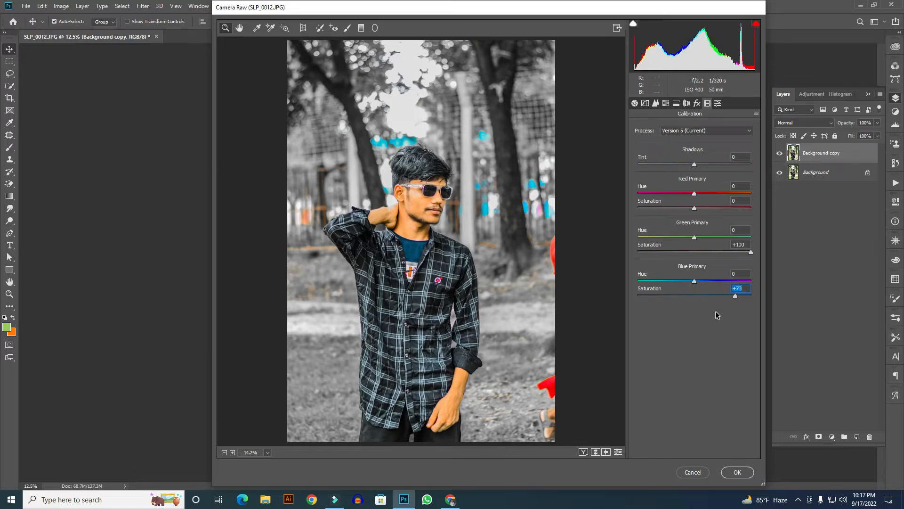
pyautogui.moveTo(736, 292); pyautogui.dragTo(714, 293)
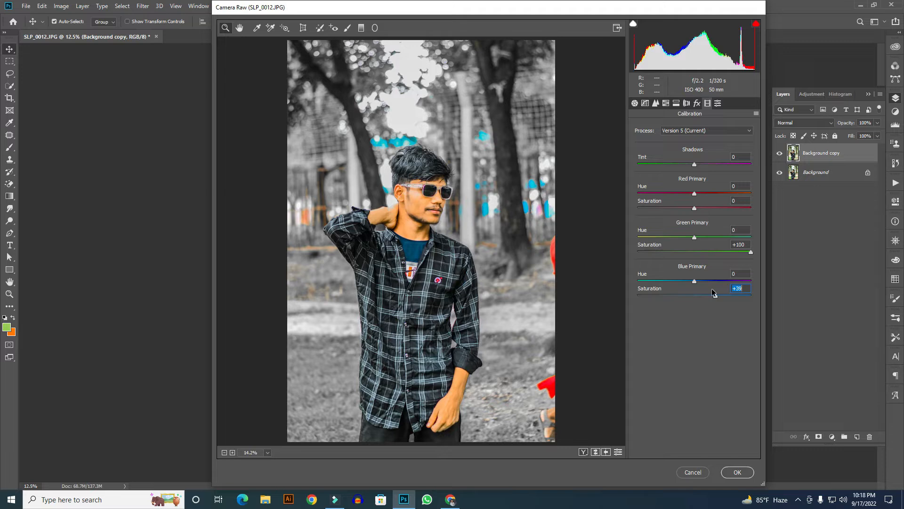
pyautogui.click(737, 296)
pyautogui.moveTo(742, 298); pyautogui.dragTo(735, 295)
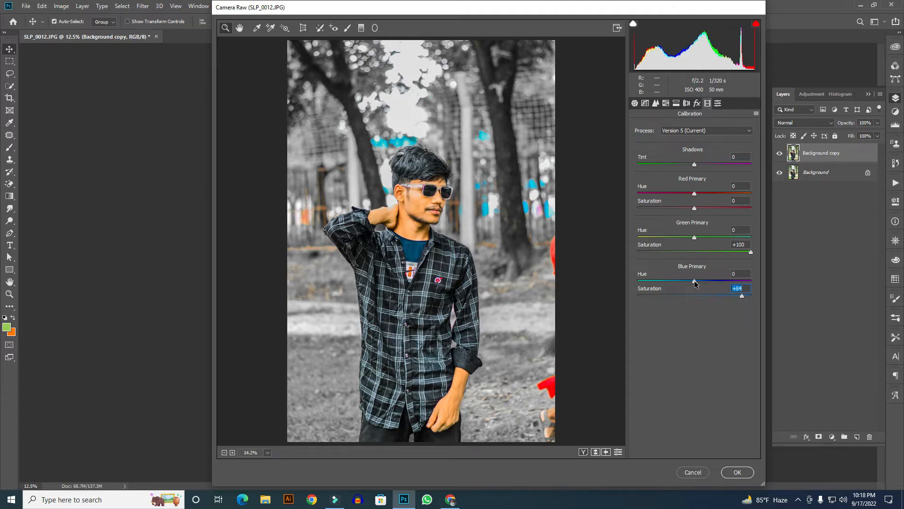
pyautogui.moveTo(695, 282); pyautogui.dragTo(666, 270)
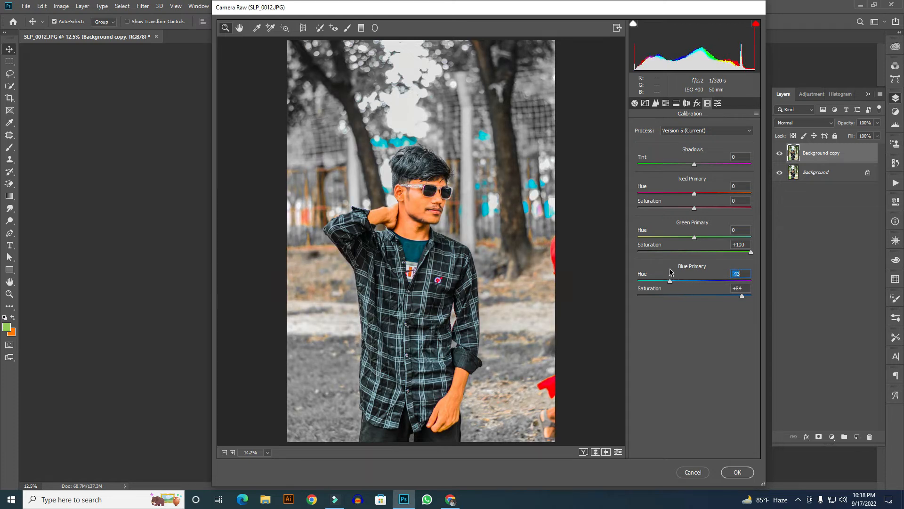
pyautogui.doubleClick(668, 278)
pyautogui.moveTo(695, 281); pyautogui.dragTo(710, 283)
pyautogui.press('BackSpace')
# - Set the Green Primary hue to -37, and the Red Primary to hue -32 and saturation +12
pyautogui.moveTo(694, 238); pyautogui.dragTo(673, 238)
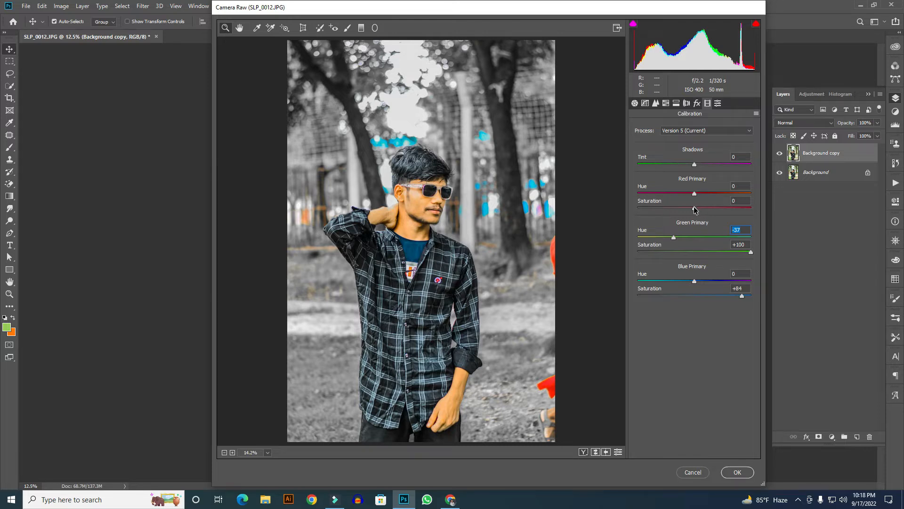
pyautogui.moveTo(694, 193)
pyautogui.mouseDown()
pyautogui.moveTo(678, 187)
pyautogui.moveTo(703, 210)
pyautogui.moveTo(678, 194)
pyautogui.mouseUp()
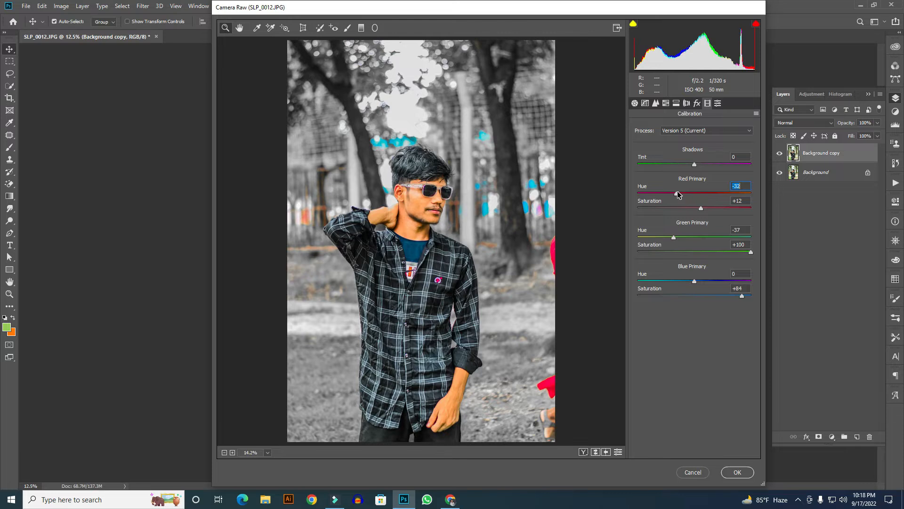
# - Set the HSL saturation of Oranges to -20, and the luminance of Yellows to +7 and Oranges to +12
pyautogui.click(666, 104)
pyautogui.click(679, 134)
pyautogui.moveTo(698, 177); pyautogui.dragTo(678, 174)
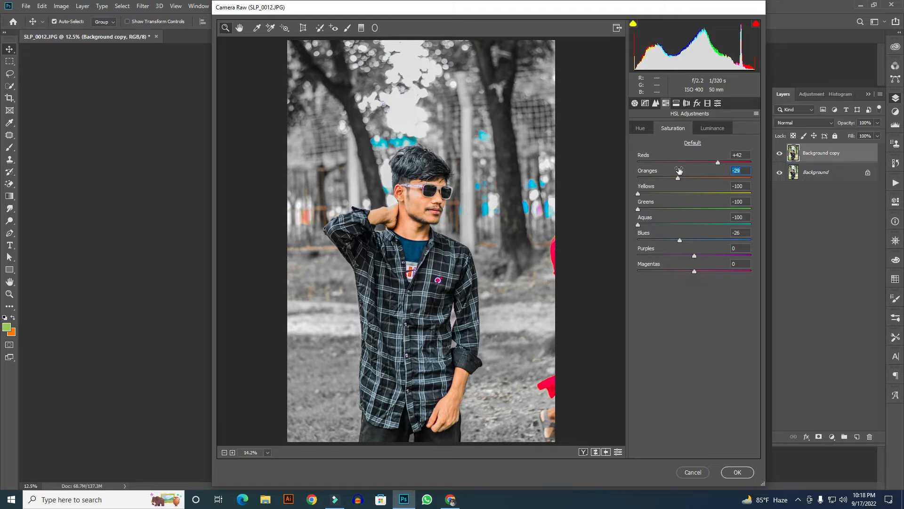
pyautogui.moveTo(678, 178); pyautogui.dragTo(682, 178)
pyautogui.click(711, 128)
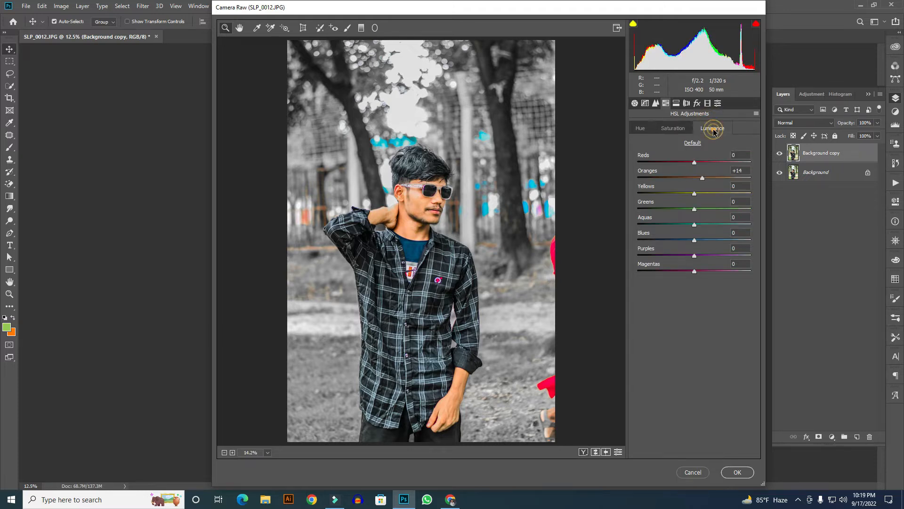
pyautogui.moveTo(695, 191); pyautogui.dragTo(702, 179)
pyautogui.click(705, 179)
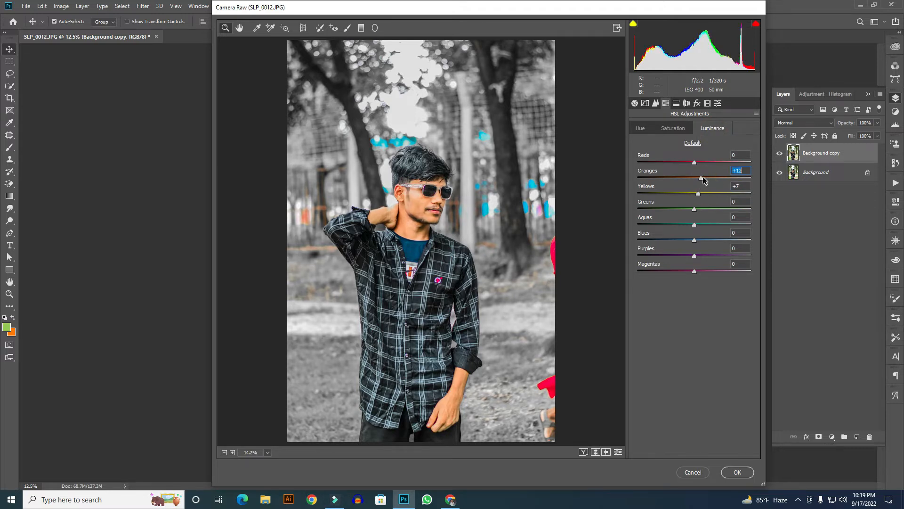
# - Raise the Reds saturation to +53 and compare the photo before and after the adjustments
pyautogui.click(673, 128)
pyautogui.moveTo(716, 162); pyautogui.dragTo(724, 160)
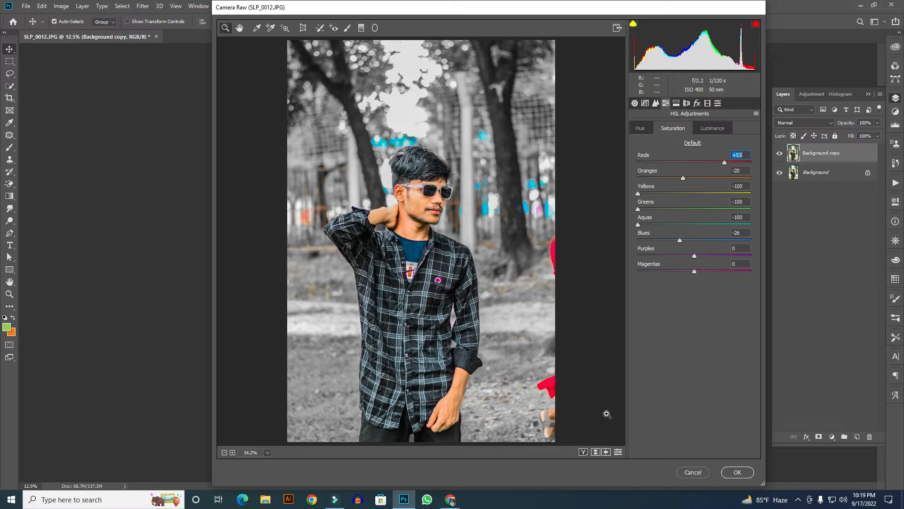
pyautogui.click(597, 451)
pyautogui.click(597, 452)
pyautogui.click(597, 451)
pyautogui.click(597, 452)
pyautogui.click(696, 103)
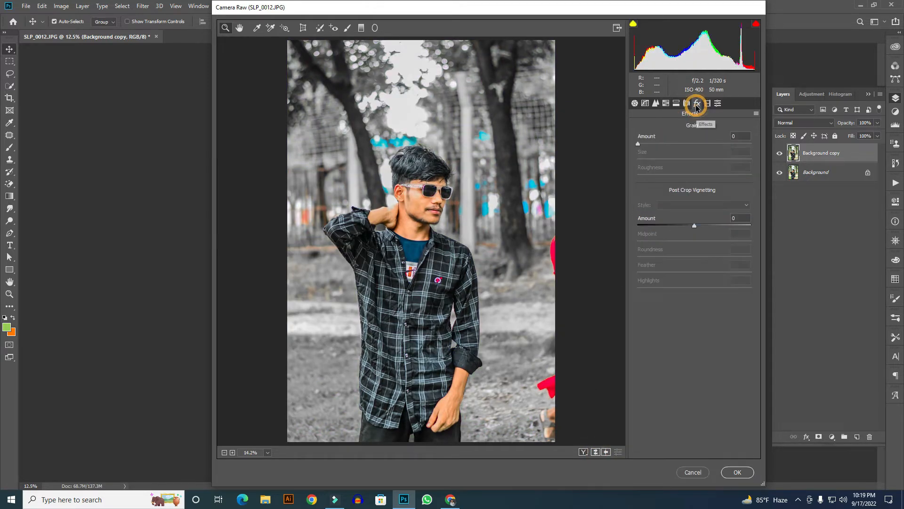
pyautogui.click(686, 103)
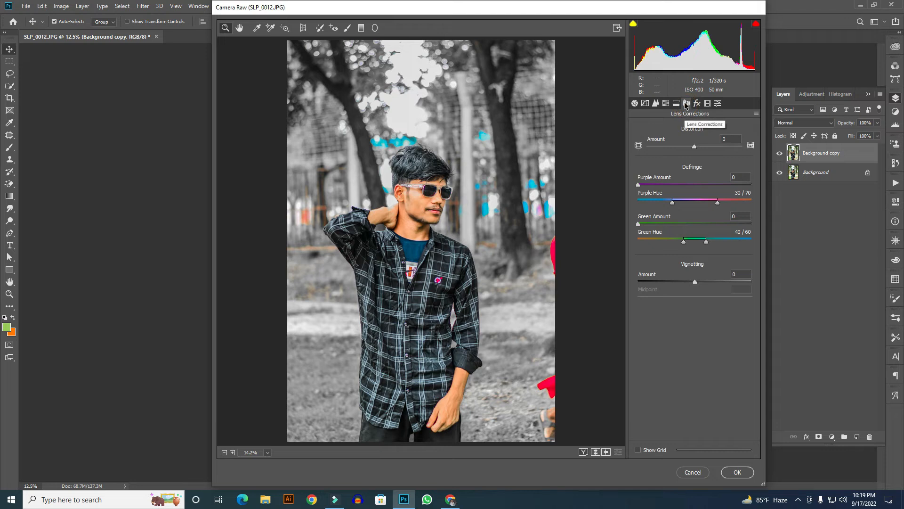
pyautogui.click(697, 103)
# - Try a Green Primary hue of -48 in the camera calibration and undo the change
pyautogui.click(708, 103)
pyautogui.moveTo(674, 238); pyautogui.dragTo(668, 238)
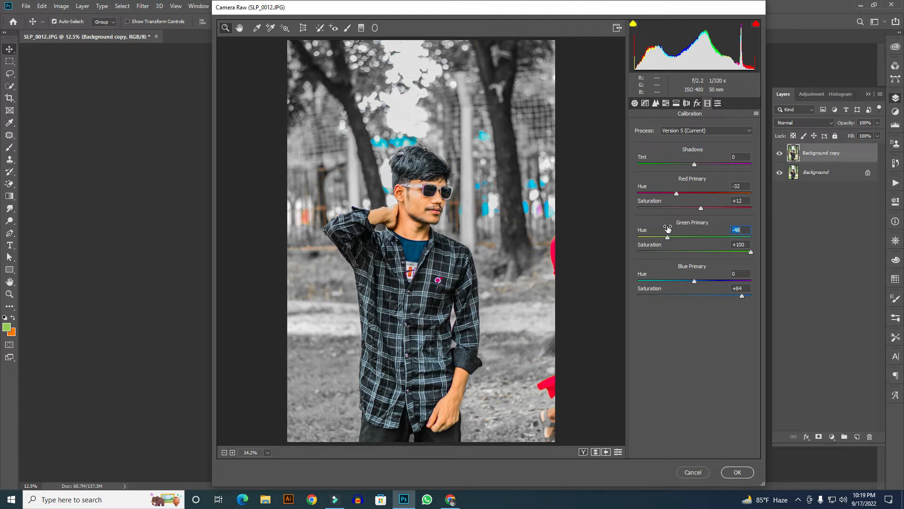
pyautogui.hotkey('ctrl', 'z')
# - Fine-tune the Red Primary hue and saturation, trying a hue of -42 and saturations of -6 and +33
pyautogui.moveTo(676, 193)
pyautogui.mouseDown()
pyautogui.moveTo(687, 197)
pyautogui.moveTo(674, 193)
pyautogui.mouseUp()
pyautogui.moveTo(677, 194); pyautogui.dragTo(670, 193)
pyautogui.click(707, 209)
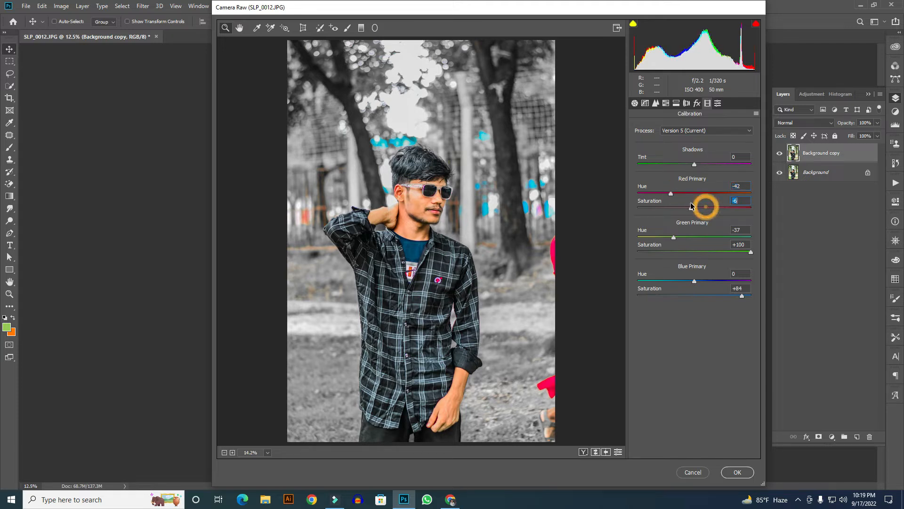
pyautogui.hotkey('ctrl', 'z')
pyautogui.hotkey('ctrl', 'z')
pyautogui.click(704, 209)
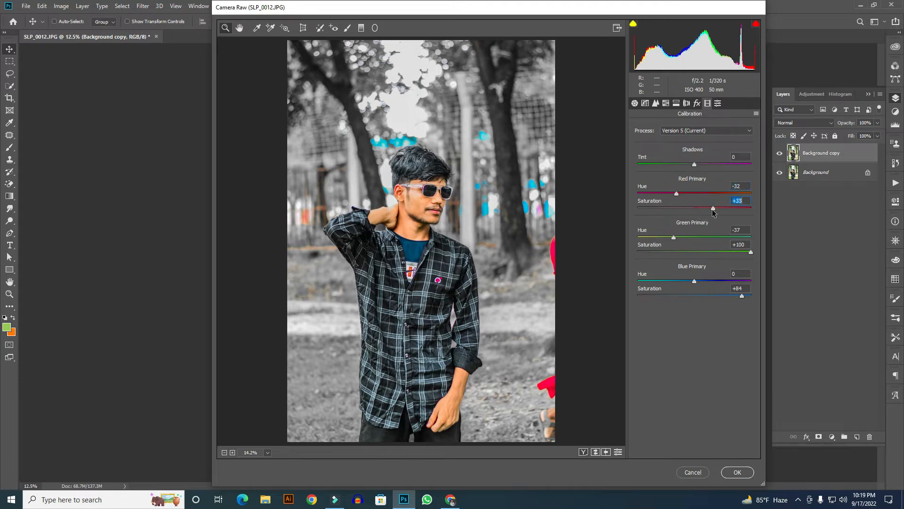
pyautogui.moveTo(711, 209); pyautogui.dragTo(670, 192)
# - Lower the HSL saturation of Oranges a little further and review the luminance values
pyautogui.click(666, 103)
pyautogui.click(687, 103)
pyautogui.click(697, 103)
pyautogui.click(665, 103)
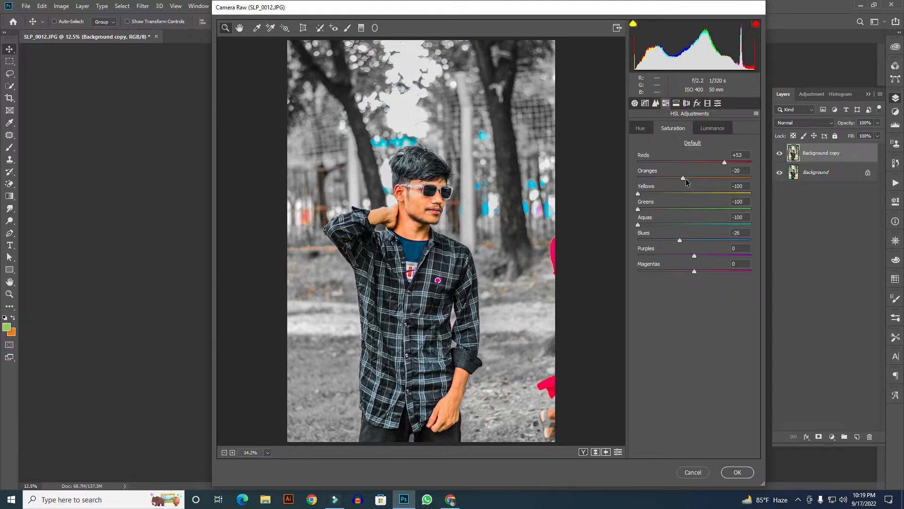
pyautogui.moveTo(683, 178); pyautogui.dragTo(676, 177)
pyautogui.click(712, 127)
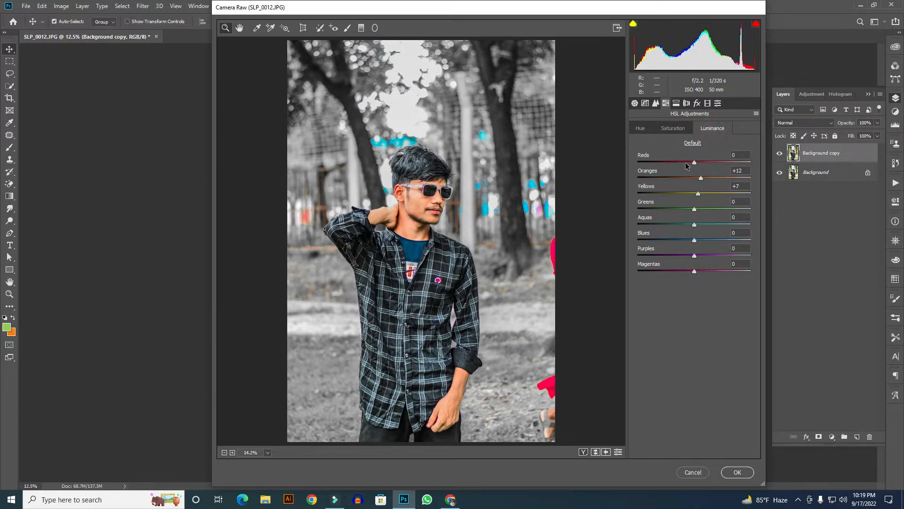
# - Tint the highlights blue in the split toning settings with hue 224 and saturation 32
pyautogui.click(676, 104)
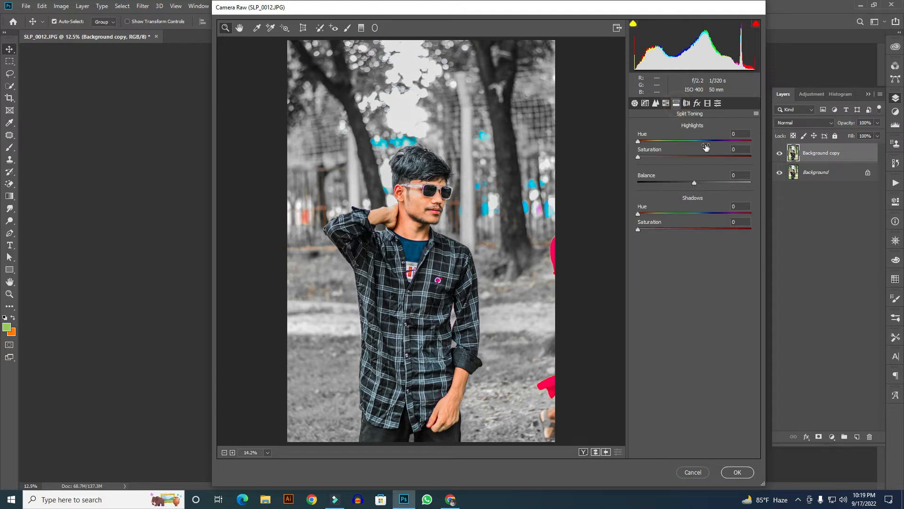
pyautogui.click(708, 143)
pyautogui.moveTo(647, 159); pyautogui.dragTo(663, 161)
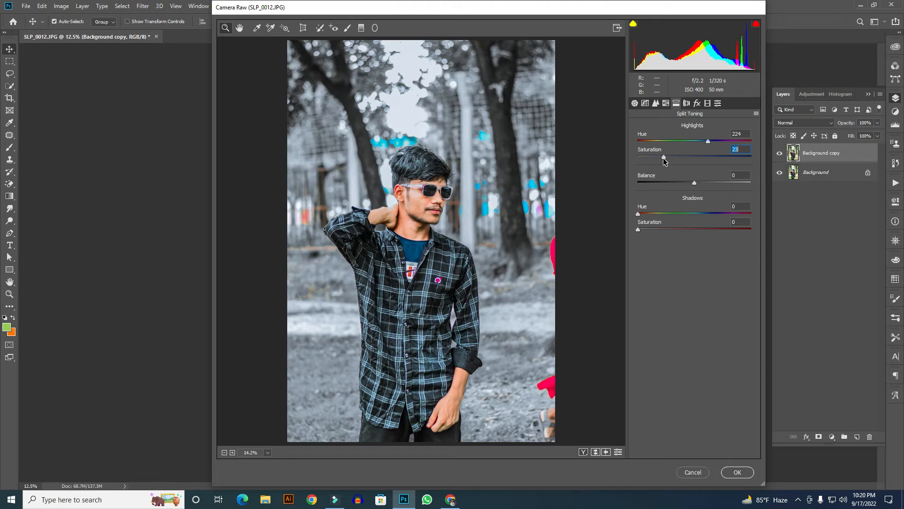
pyautogui.moveTo(708, 141); pyautogui.dragTo(699, 140)
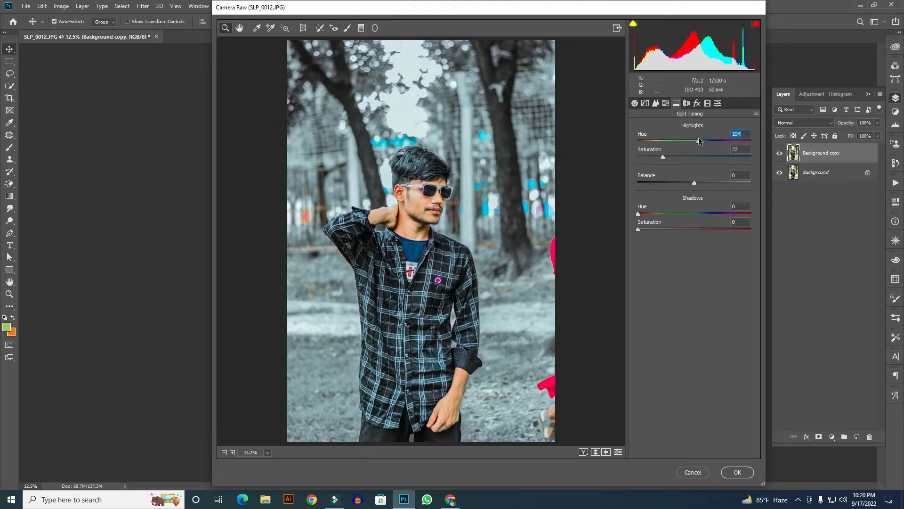
pyautogui.click(707, 141)
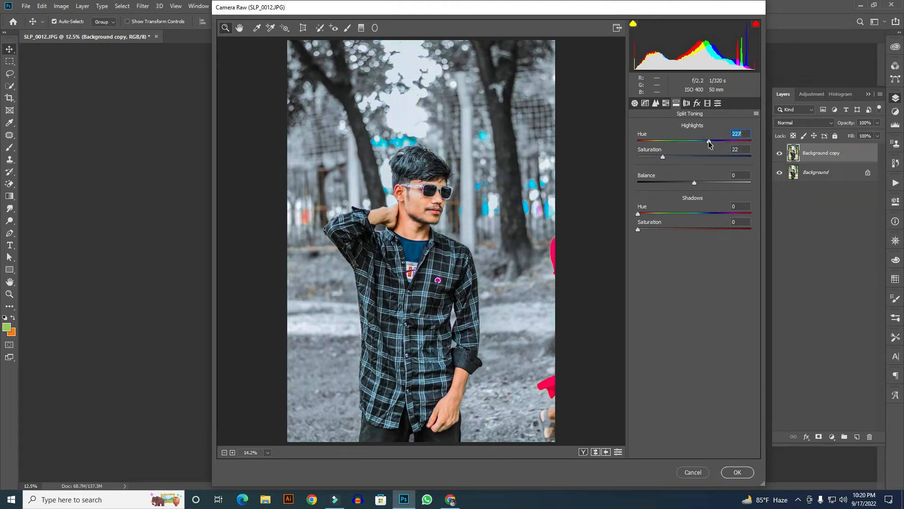
pyautogui.moveTo(666, 158)
pyautogui.mouseDown()
pyautogui.moveTo(638, 159)
pyautogui.moveTo(673, 161)
pyautogui.mouseUp()
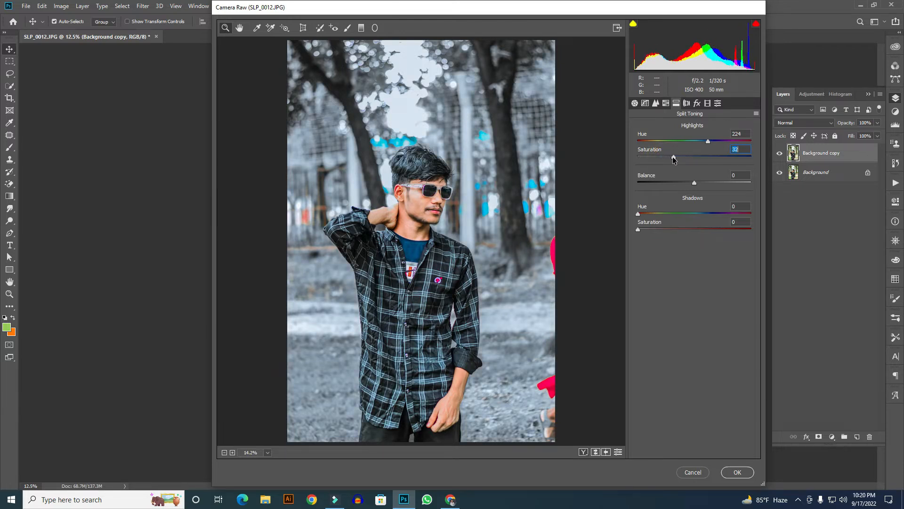
# - Darken the photo's edges with a post-crop vignetting amount of -26
pyautogui.click(687, 104)
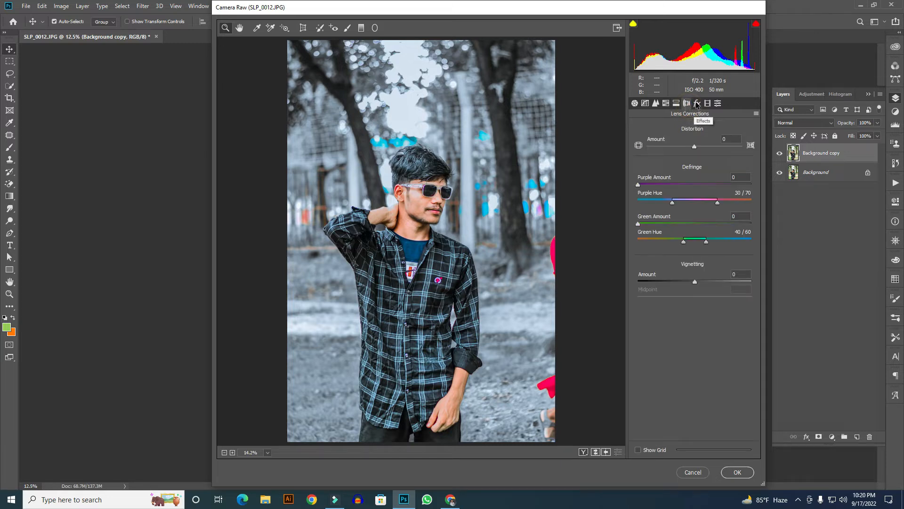
pyautogui.click(697, 103)
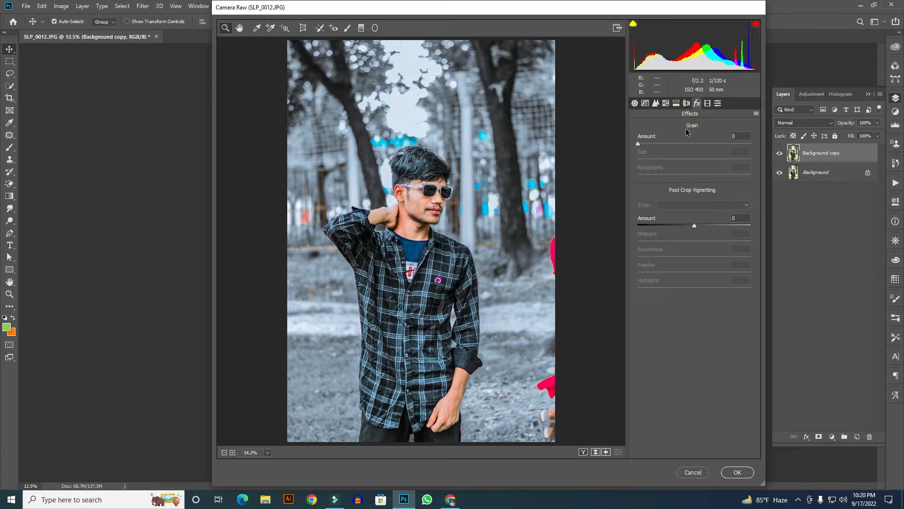
pyautogui.moveTo(694, 228); pyautogui.dragTo(680, 219)
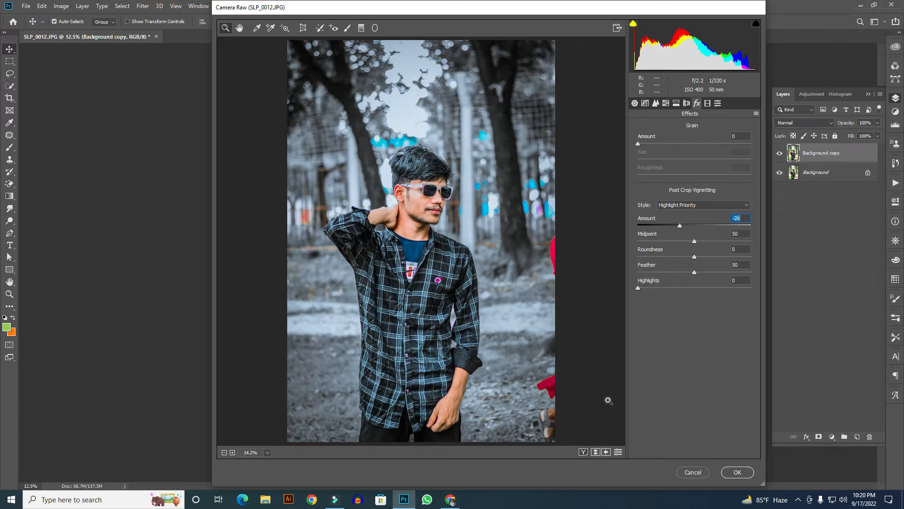
pyautogui.click(645, 103)
pyautogui.moveTo(694, 295); pyautogui.dragTo(692, 294)
pyautogui.press('BackSpace')
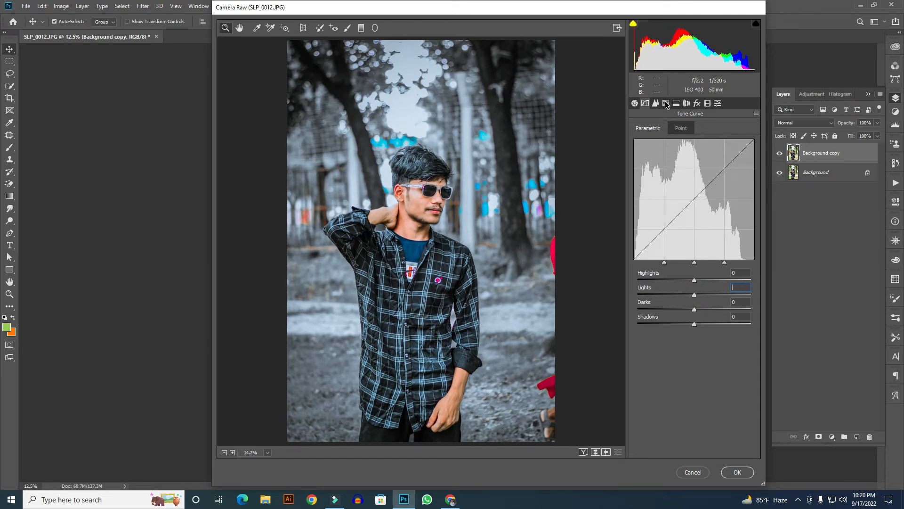
# - Set the HSL saturation of Oranges to -31 and their luminance to +13
pyautogui.click(666, 103)
pyautogui.click(673, 129)
pyautogui.moveTo(675, 177); pyautogui.dragTo(682, 180)
pyautogui.press('BackSpace')
pyautogui.moveTo(692, 181); pyautogui.dragTo(678, 178)
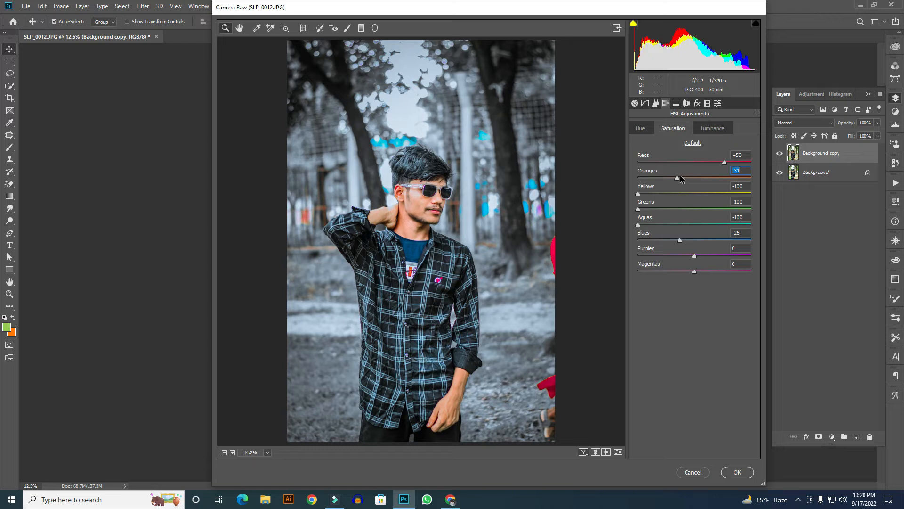
pyautogui.click(712, 128)
pyautogui.moveTo(697, 178); pyautogui.dragTo(703, 178)
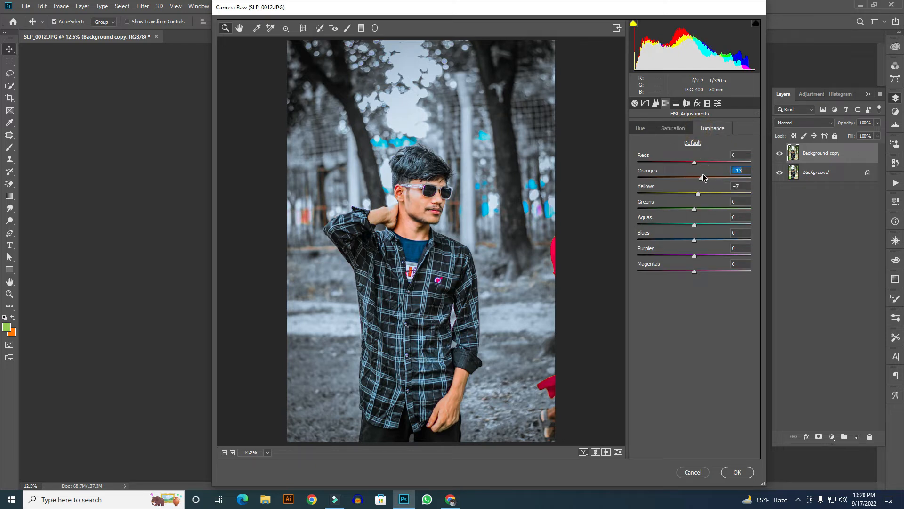
# - Try a lower Clarity and a Temperature of +5 in the basic adjustments
pyautogui.click(635, 104)
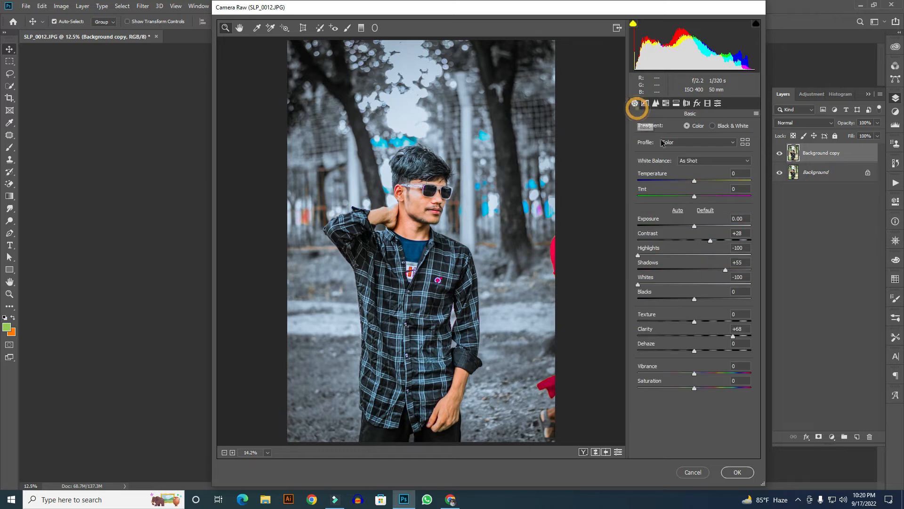
pyautogui.moveTo(735, 336); pyautogui.dragTo(719, 334)
pyautogui.hotkey('ctrl', 'z')
pyautogui.doubleClick(696, 182)
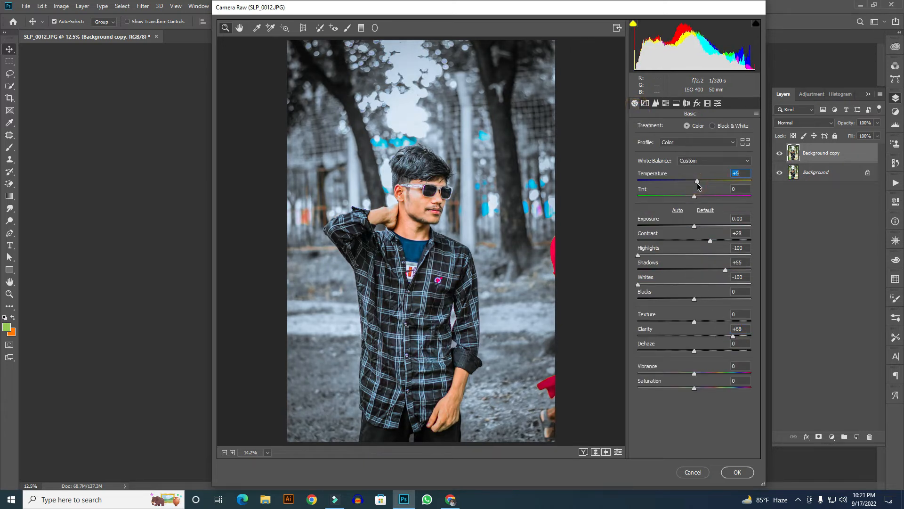
# - Tint the shadows blue in the split toning settings with hue 234 and saturation 16
pyautogui.click(676, 103)
pyautogui.click(711, 214)
pyautogui.click(659, 229)
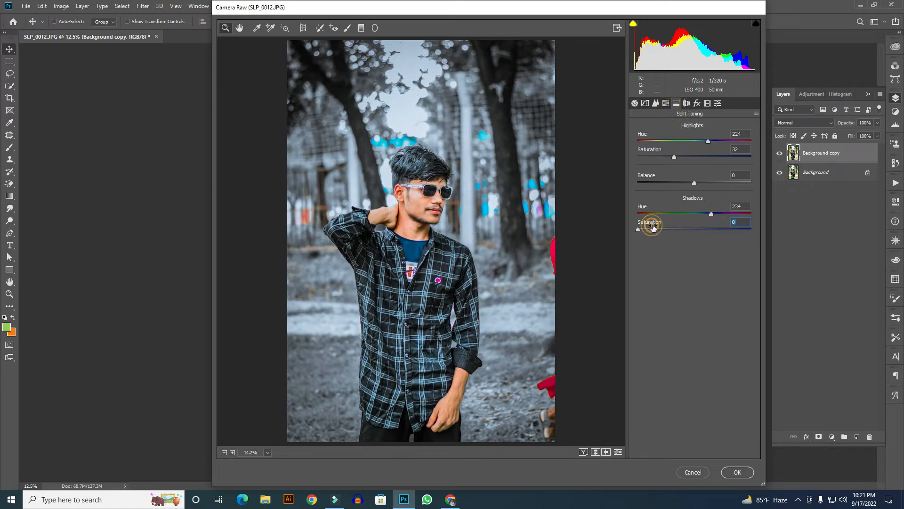
pyautogui.moveTo(654, 230); pyautogui.dragTo(636, 227)
pyautogui.click(657, 230)
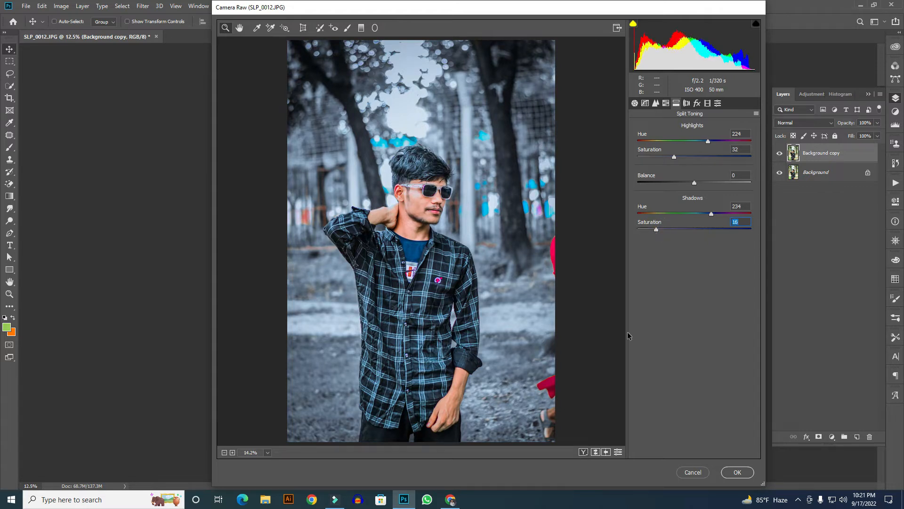
# - Compare the photo repeatedly before and after the Camera Raw adjustments
pyautogui.click(595, 452)
pyautogui.click(595, 452)
pyautogui.click(596, 453)
pyautogui.click(596, 453)
pyautogui.click(595, 452)
pyautogui.click(595, 452)
# - Review the basic settings and presets, and apply the Camera Raw adjustments to the Background copy layer
pyautogui.click(635, 103)
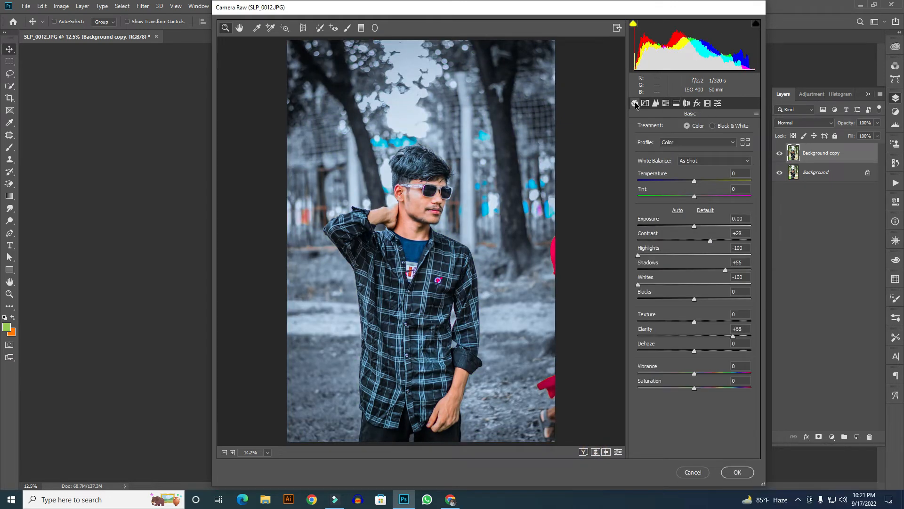
pyautogui.click(717, 104)
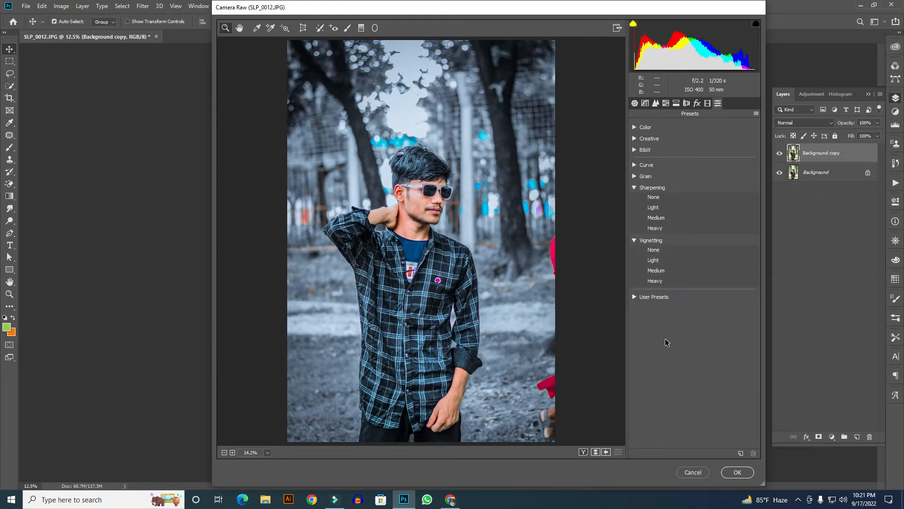
pyautogui.click(635, 103)
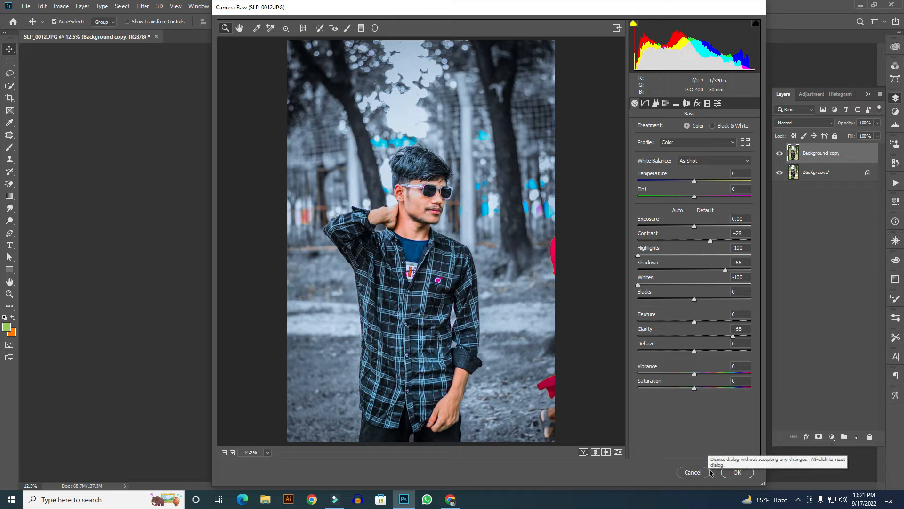
pyautogui.click(739, 473)
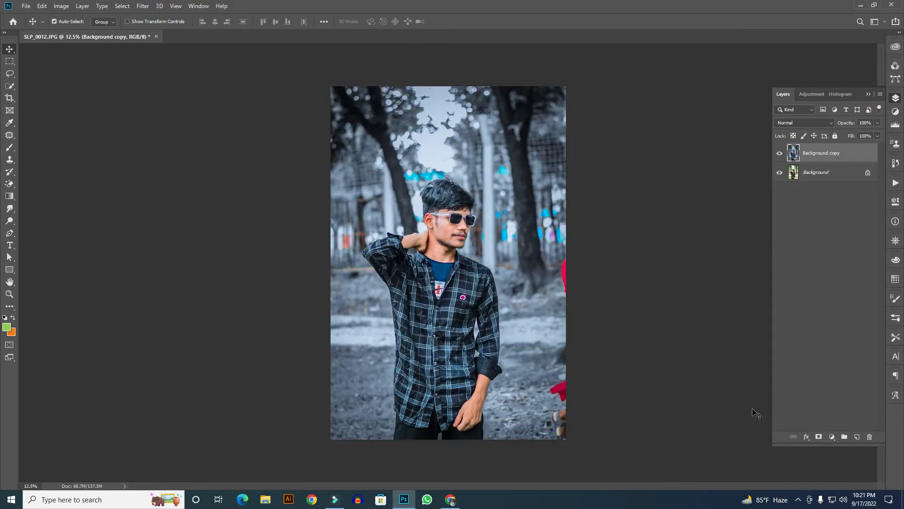
# - Add a new empty layer above Background copy and choose the Mixer Brush tool
pyautogui.scroll(3, 432, 210)
pyautogui.scroll(-2, 460, 224)
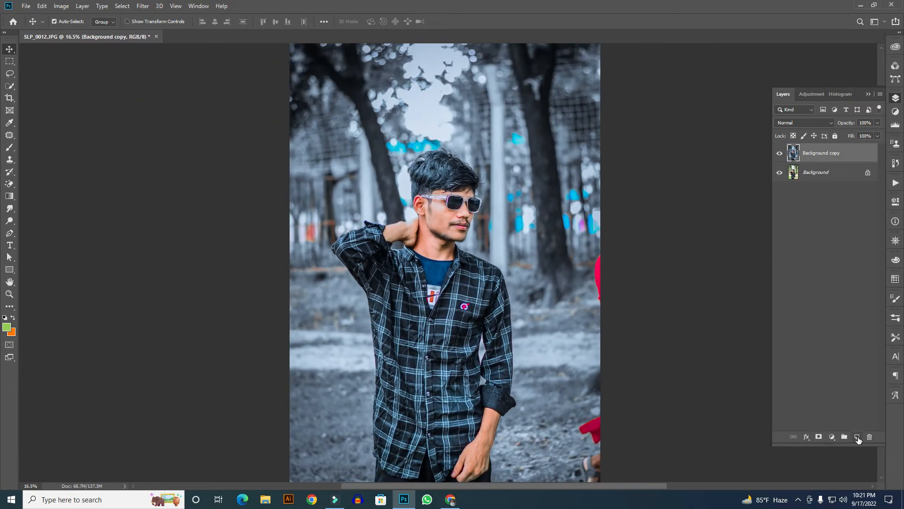
pyautogui.click(858, 437)
pyautogui.click(10, 147)
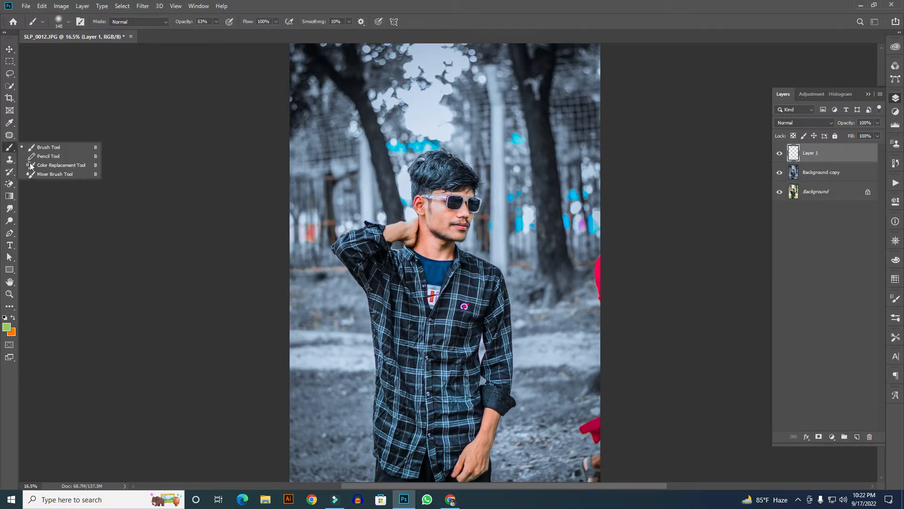
pyautogui.click(47, 173)
# - Set the Mixer Brush wetness to 12% and make the new empty layer active for retouching the face
pyautogui.scroll(2, 500, 222)
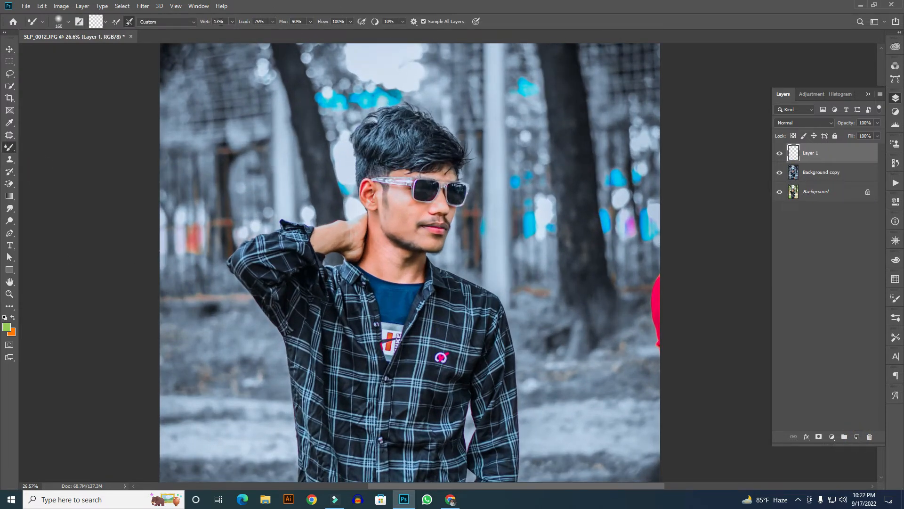
pyautogui.scroll(1, 220, 22)
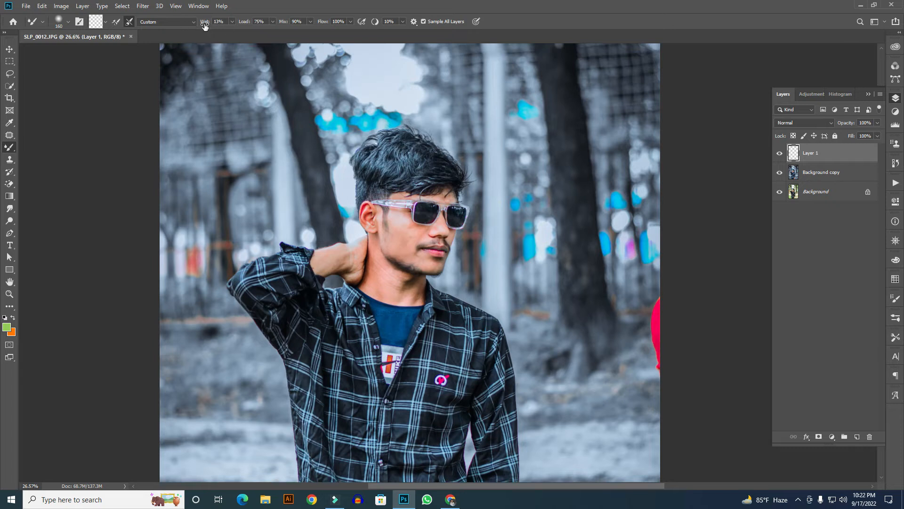
pyautogui.scroll(1, 484, 116)
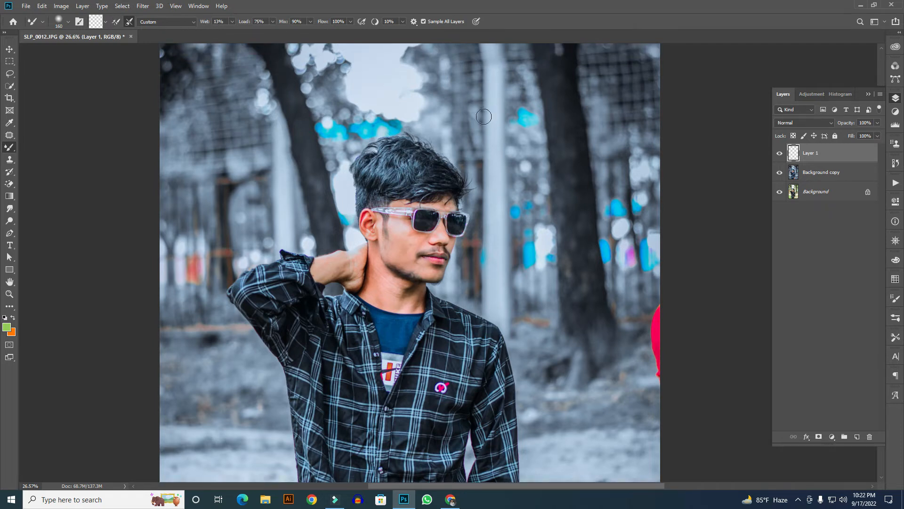
pyautogui.scroll(3, 421, 262)
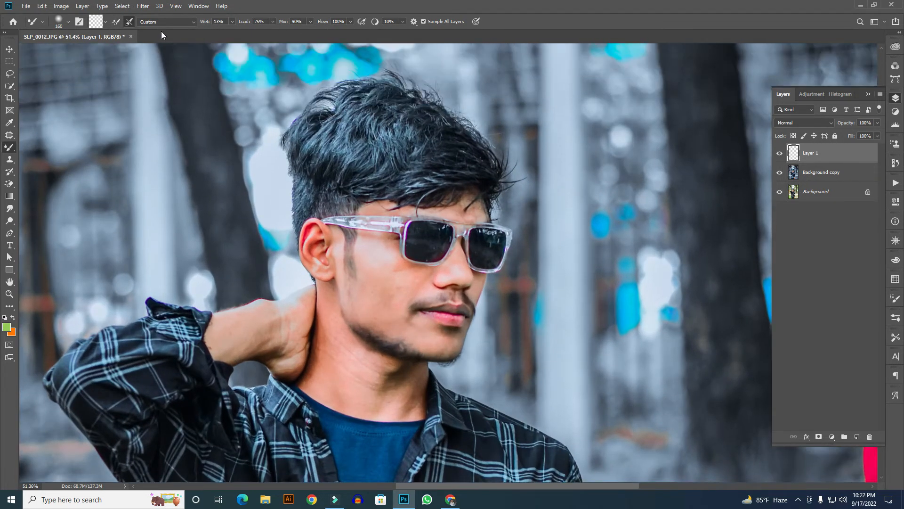
pyautogui.moveTo(206, 23); pyautogui.dragTo(201, 25)
pyautogui.scroll(-2, 460, 285)
pyautogui.click(801, 242)
pyautogui.click(806, 152)
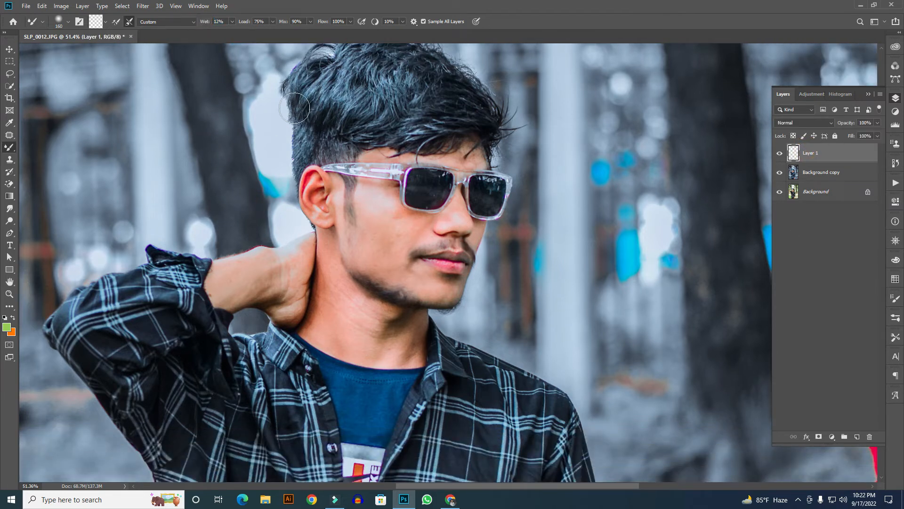
# - Smooth the skin of the cheek below the sunglasses on Layer 1 with the Mixer Brush, adapting the brush size to the area
pyautogui.scroll(-1, 363, 191)
pyautogui.press('[')
pyautogui.press('[')
pyautogui.press('[')
pyautogui.scroll(-1, 471, 188)
pyautogui.scroll(3, 560, 155)
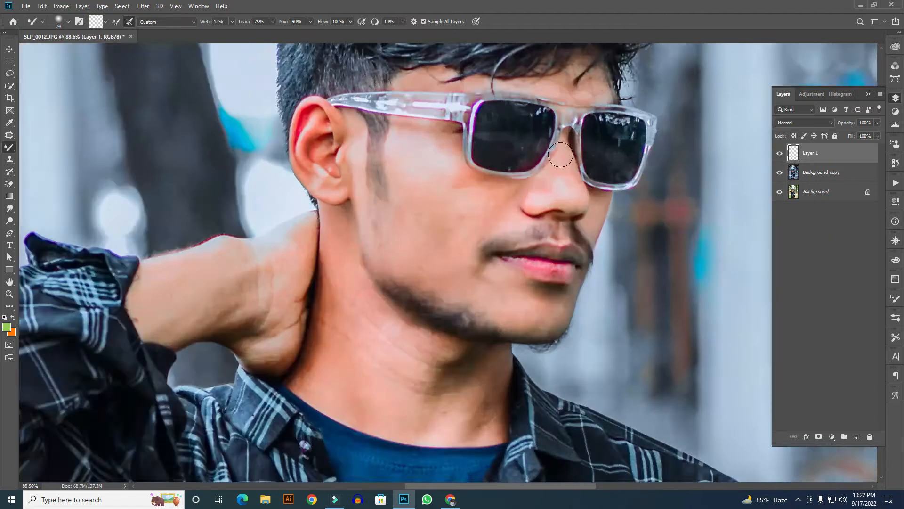
pyautogui.scroll(3, 560, 154)
pyautogui.press('[')
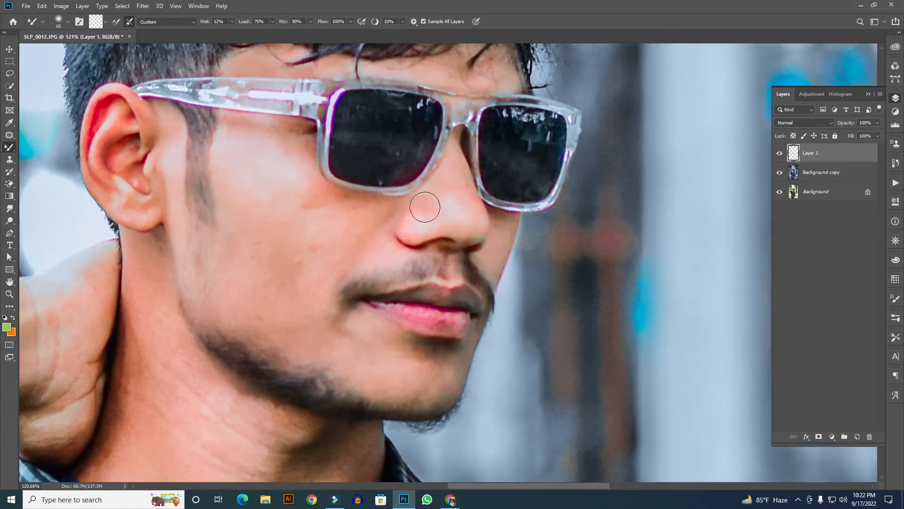
pyautogui.scroll(-3, 425, 207)
pyautogui.scroll(4, 415, 235)
pyautogui.press(']')
pyautogui.press(']')
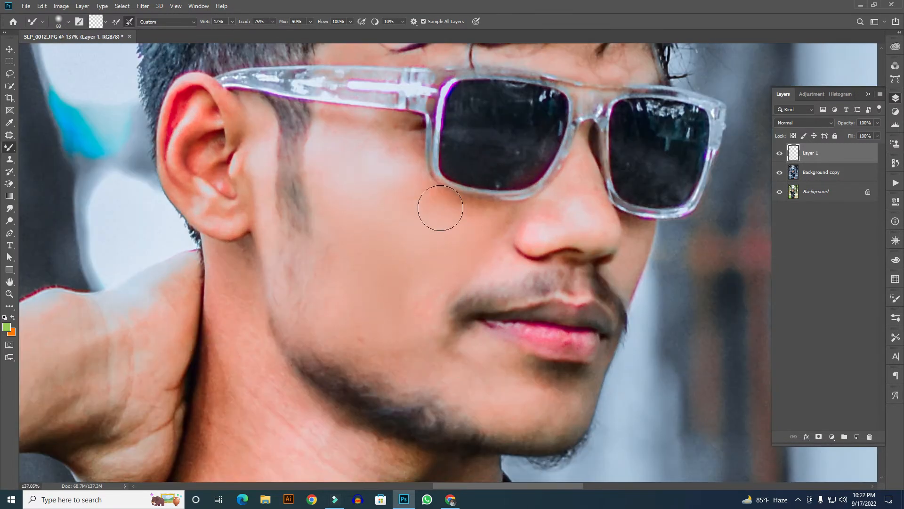
# - Blend the cheek and the temple area beside the sunglasses evenly with a larger Mixer Brush of about 100 to 153 px
pyautogui.scroll(-1, 390, 271)
pyautogui.moveTo(396, 263)
pyautogui.mouseDown()
pyautogui.moveTo(489, 253)
pyautogui.moveTo(406, 259)
pyautogui.mouseUp()
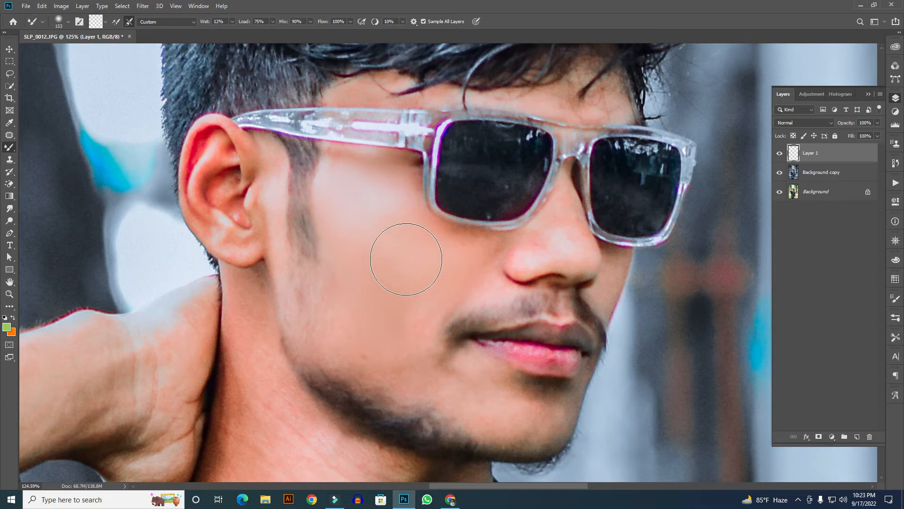
pyautogui.press('[')
pyautogui.press('[')
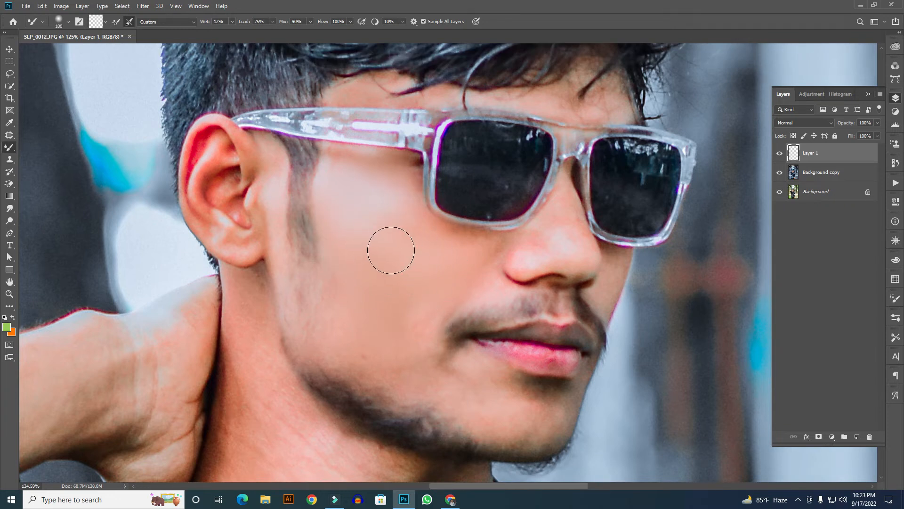
pyautogui.moveTo(394, 197); pyautogui.dragTo(414, 193)
# - Smooth the nose, the skin around the mouth and the lower cheek, using a Mixer Brush of about 40 px for tight areas
pyautogui.scroll(1, 414, 235)
pyautogui.moveTo(415, 287); pyautogui.dragTo(438, 271)
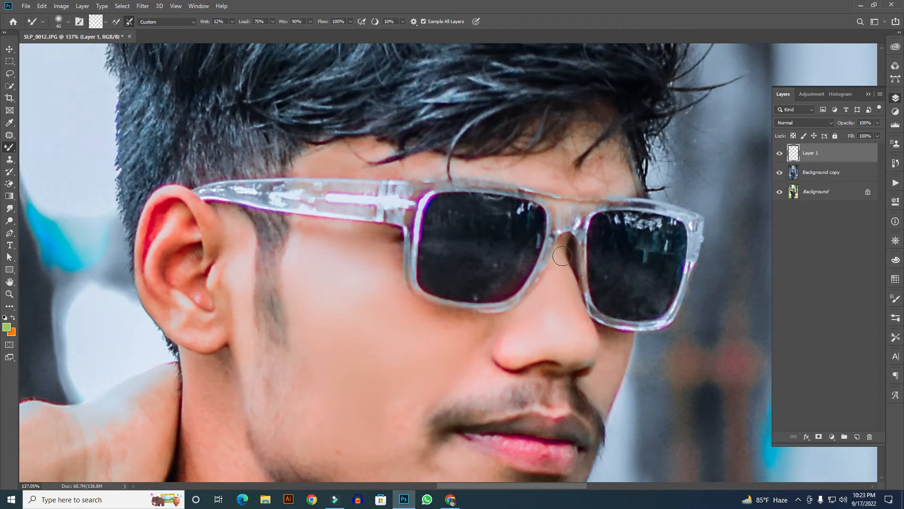
pyautogui.scroll(-2, 562, 256)
pyautogui.moveTo(596, 413); pyautogui.dragTo(640, 383)
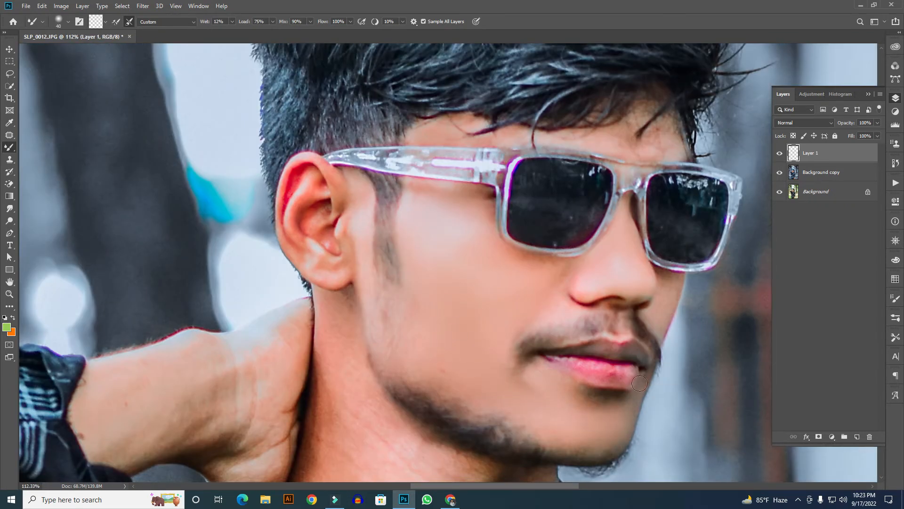
pyautogui.scroll(-2, 529, 258)
pyautogui.scroll(2, 464, 276)
pyautogui.scroll(-4, 465, 277)
pyautogui.scroll(3, 416, 286)
pyautogui.moveTo(405, 282); pyautogui.dragTo(416, 286)
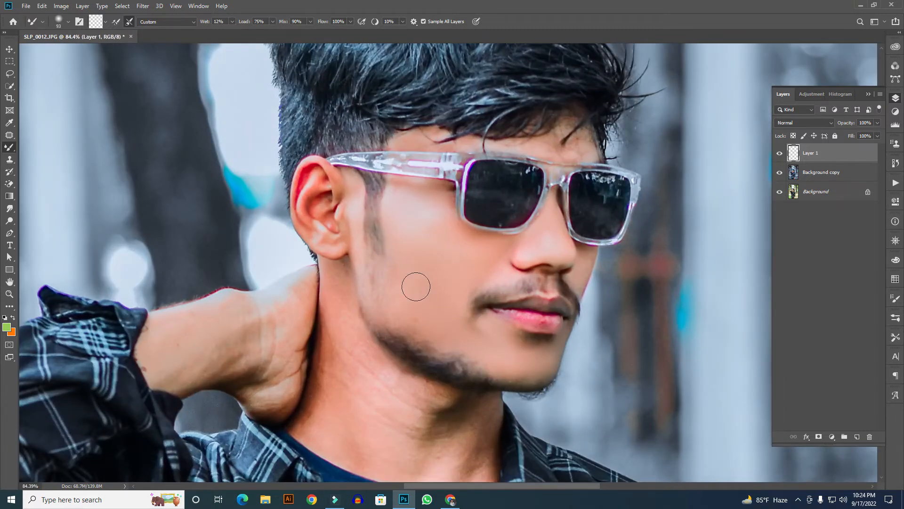
# - Smooth the skin of the neck and of the raised hand and forearm with the Mixer Brush
pyautogui.scroll(-3, 416, 286)
pyautogui.moveTo(329, 236); pyautogui.dragTo(325, 222)
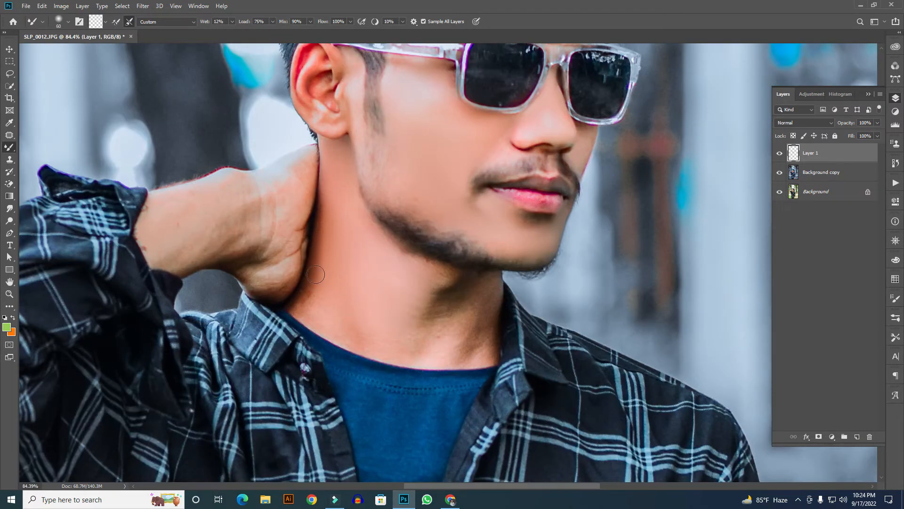
pyautogui.moveTo(471, 297)
pyautogui.mouseDown()
pyautogui.moveTo(446, 298)
pyautogui.moveTo(433, 325)
pyautogui.moveTo(465, 339)
pyautogui.mouseUp()
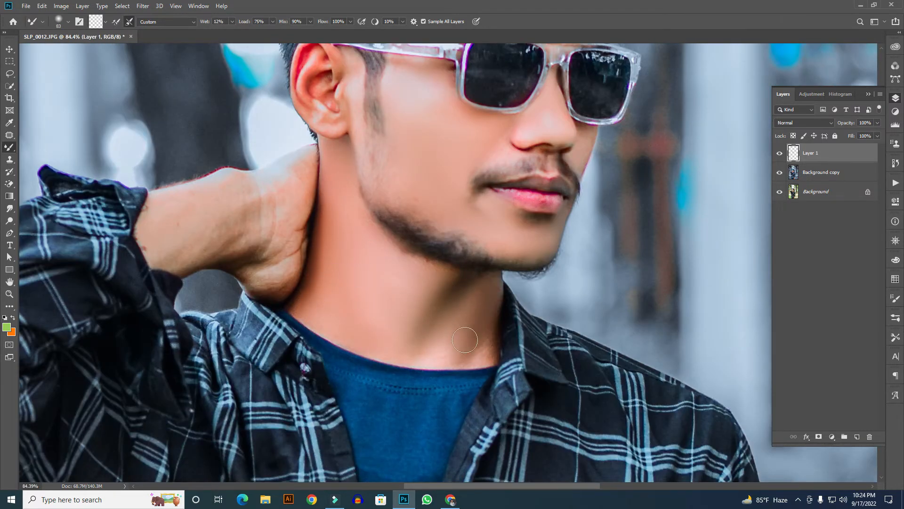
pyautogui.scroll(2, 448, 274)
pyautogui.moveTo(441, 221)
pyautogui.mouseDown()
pyautogui.moveTo(302, 288)
pyautogui.moveTo(411, 253)
pyautogui.moveTo(460, 298)
pyautogui.moveTo(448, 243)
pyautogui.moveTo(427, 240)
pyautogui.moveTo(418, 308)
pyautogui.moveTo(470, 297)
pyautogui.mouseUp()
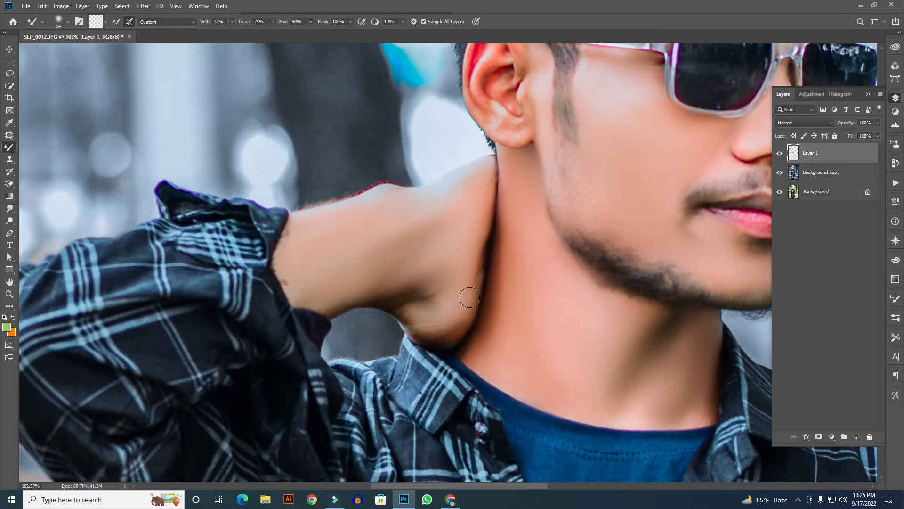
# - Smooth the skin of the lowered hand and forearm with the Mixer Brush
pyautogui.scroll(-5, 469, 297)
pyautogui.scroll(4, 518, 339)
pyautogui.press('[')
pyautogui.moveTo(541, 344)
pyautogui.mouseDown()
pyautogui.moveTo(496, 283)
pyautogui.moveTo(469, 373)
pyautogui.moveTo(408, 360)
pyautogui.moveTo(516, 314)
pyautogui.mouseUp()
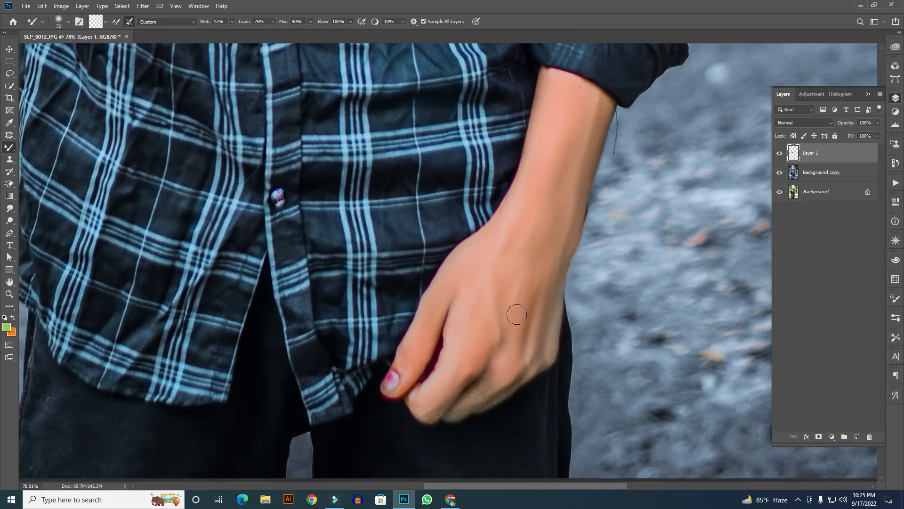
# - Show Layer 1 alone to inspect the painted skin areas, and restore the visibility of the other layers
pyautogui.scroll(-5, 517, 314)
pyautogui.keyDown('alt'); pyautogui.click(780, 154); pyautogui.keyUp('alt')
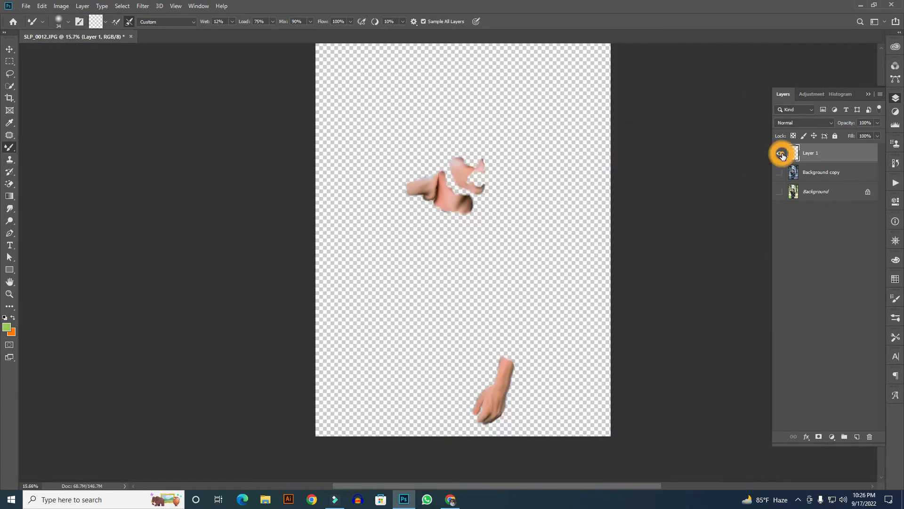
pyautogui.keyDown('alt'); pyautogui.click(782, 156); pyautogui.keyUp('alt')
# - Touch up the remaining small skin details up close with a Mixer Brush reduced to 28 px
pyautogui.scroll(7, 448, 184)
pyautogui.press('[')
pyautogui.scroll(-3, 318, 160)
pyautogui.scroll(3, 446, 155)
pyautogui.press('[')
pyautogui.scroll(-7, 447, 154)
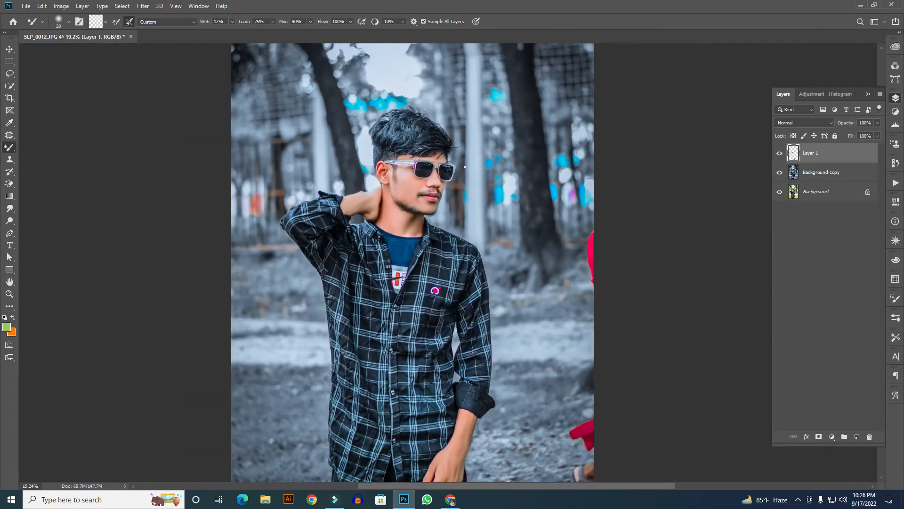
pyautogui.scroll(-1, 471, 177)
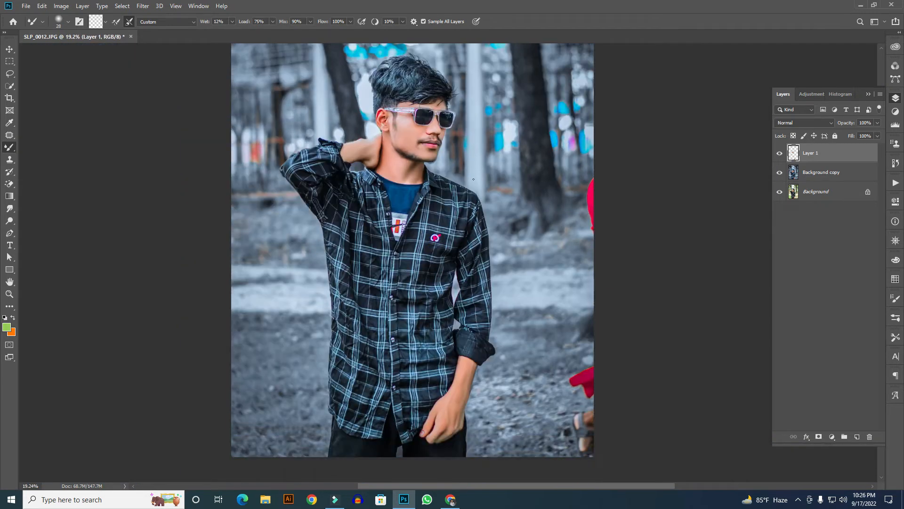
pyautogui.scroll(-2, 478, 186)
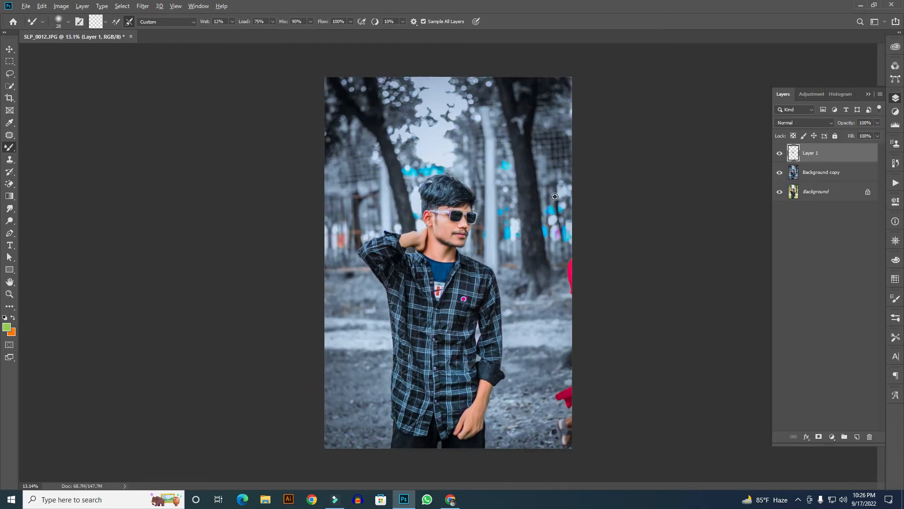
pyautogui.scroll(3, 436, 235)
pyautogui.scroll(-2, 611, 252)
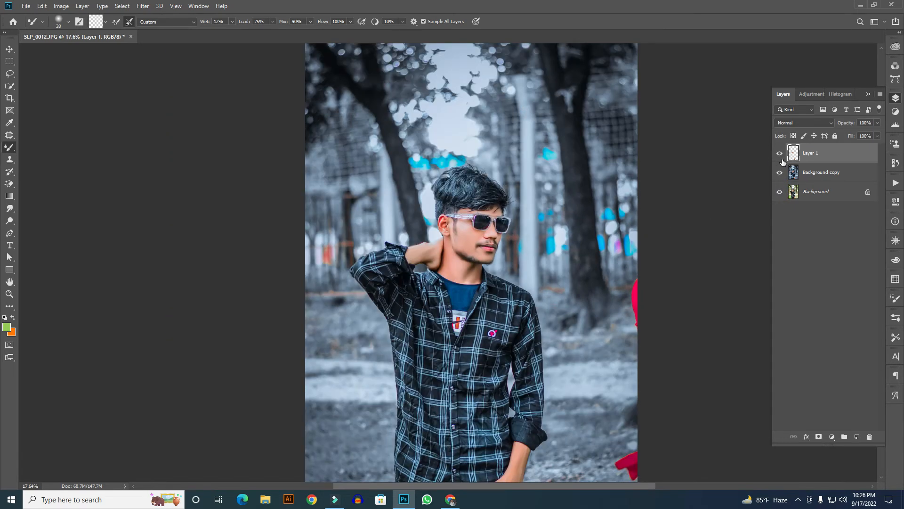
# - Add a Selective Color adjustment layer above Layer 1 and keep Reds as the color range to adjust
pyautogui.click(833, 437)
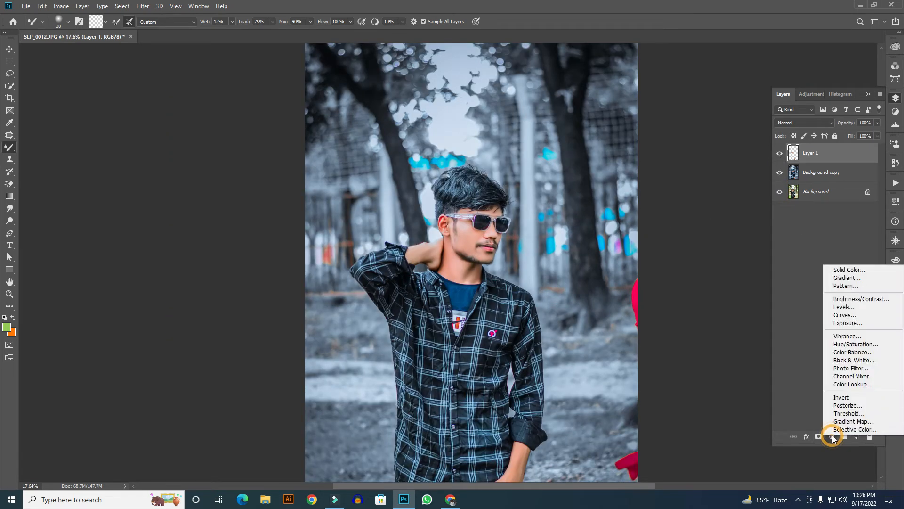
pyautogui.click(833, 437)
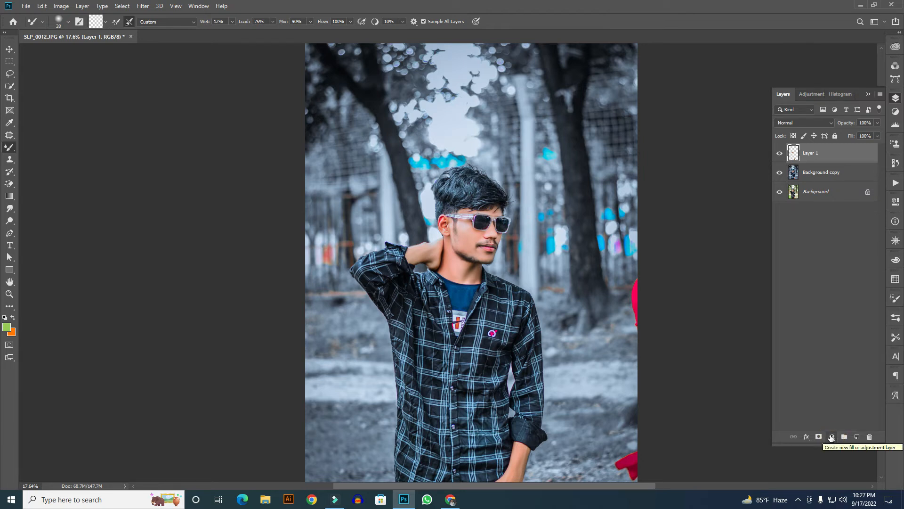
pyautogui.click(830, 437)
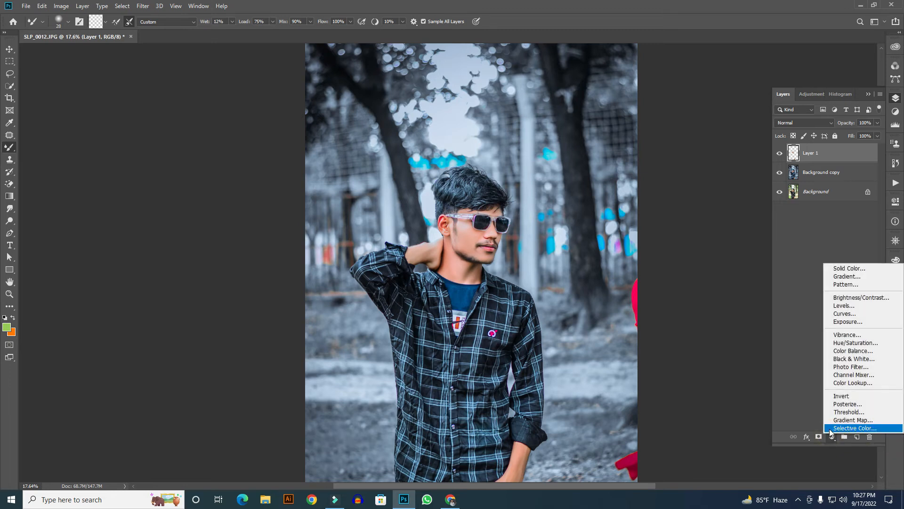
pyautogui.click(829, 429)
pyautogui.click(828, 238)
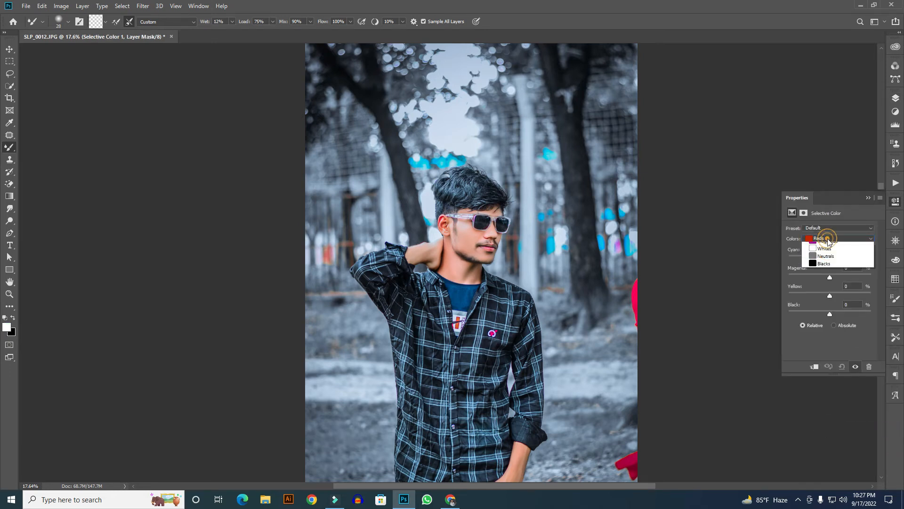
pyautogui.click(828, 238)
# - Adjust the Reds with Magenta at 0% and Yellow at -12%, and lower Cyan and Black moderately
pyautogui.moveTo(830, 259); pyautogui.dragTo(820, 259)
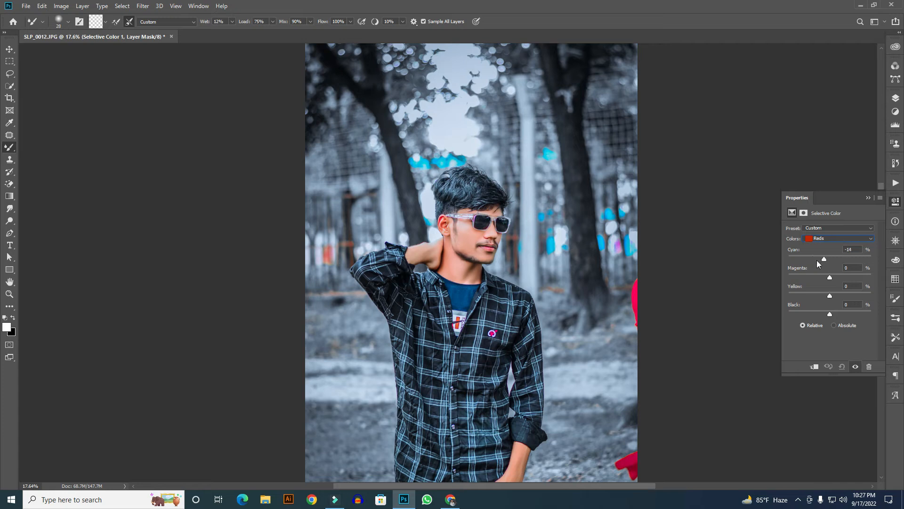
pyautogui.moveTo(811, 259); pyautogui.dragTo(819, 276)
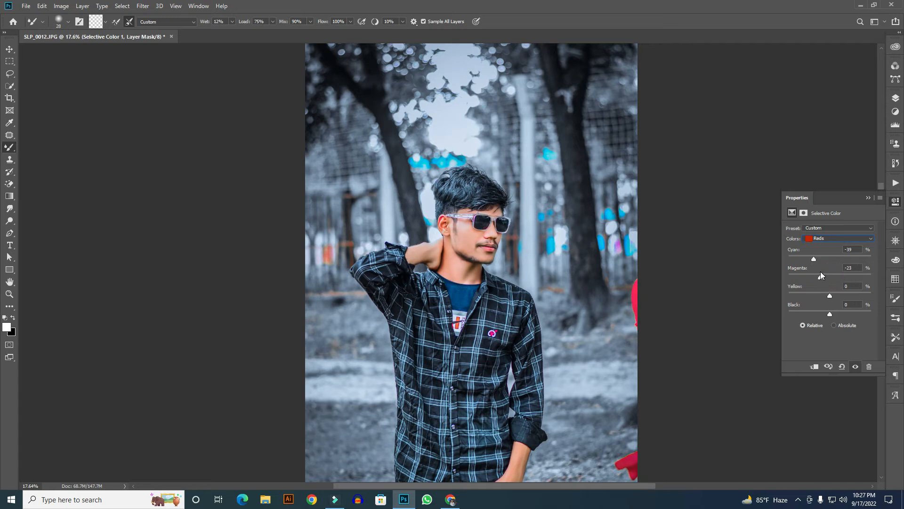
pyautogui.click(853, 267)
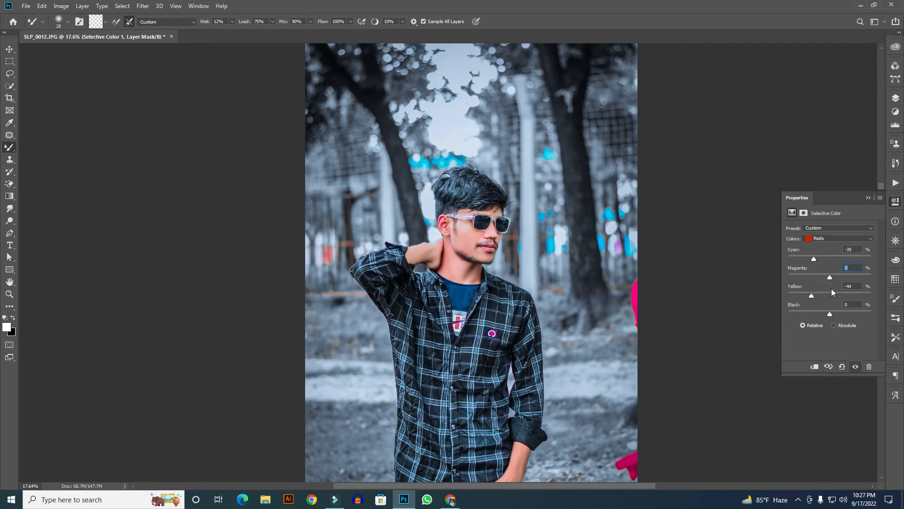
pyautogui.click(849, 287)
pyautogui.press('BackSpace')
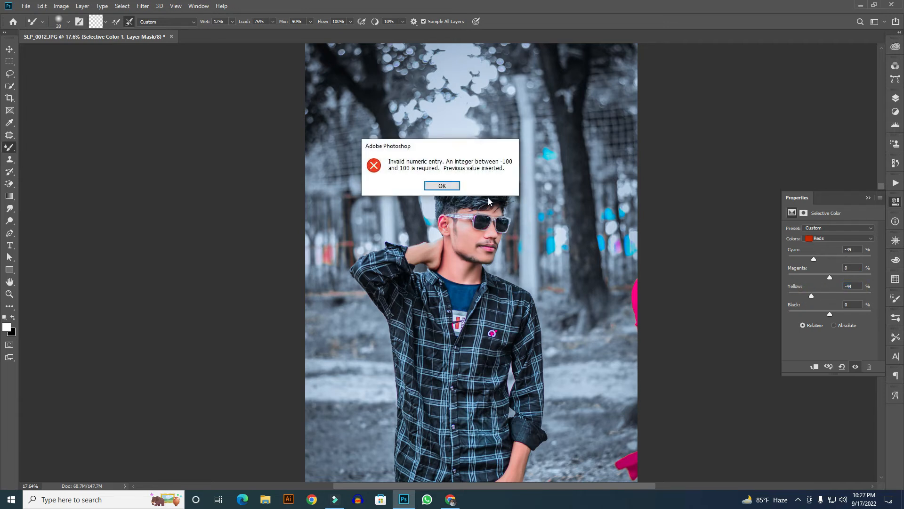
pyautogui.click(444, 186)
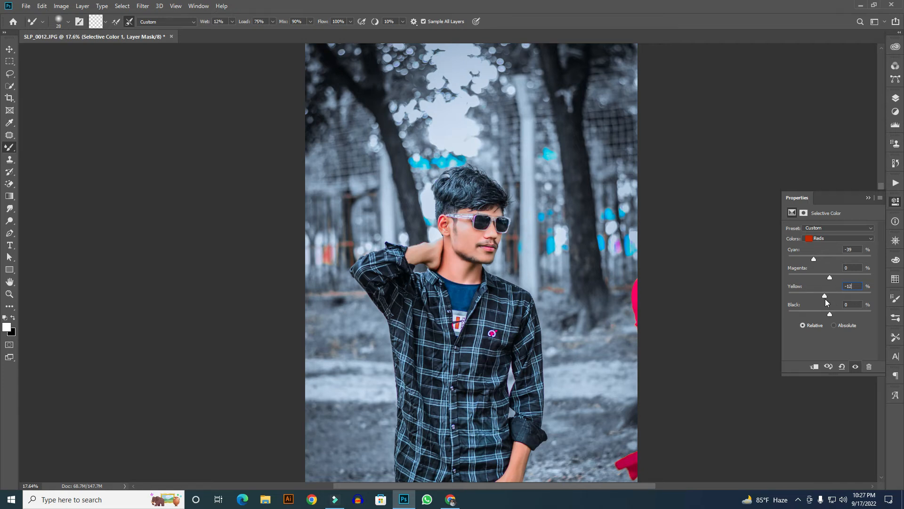
pyautogui.moveTo(830, 313)
pyautogui.mouseDown()
pyautogui.moveTo(812, 307)
pyautogui.moveTo(838, 311)
pyautogui.moveTo(823, 307)
pyautogui.mouseUp()
pyautogui.moveTo(815, 258); pyautogui.dragTo(822, 259)
# - Compare the photo with and without the Selective Color adjustment by toggling that layer's visibility
pyautogui.click(895, 98)
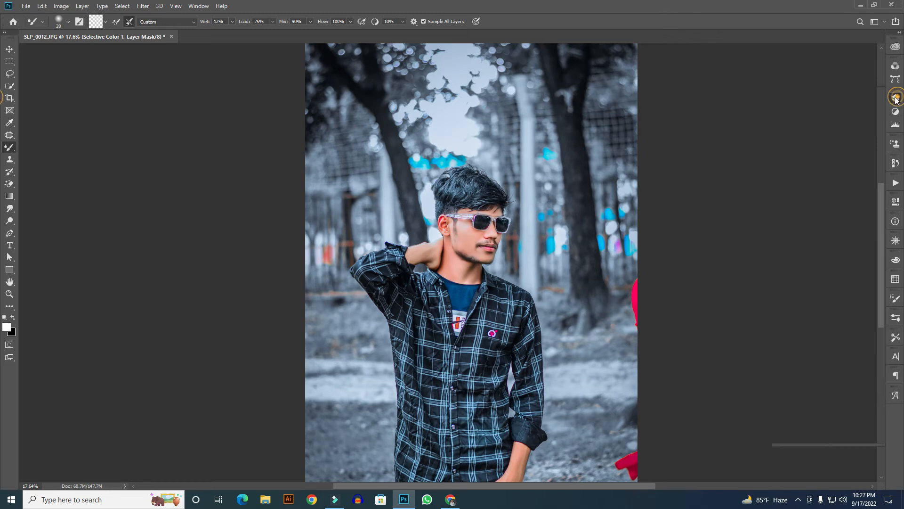
pyautogui.scroll(-5, 595, 203)
pyautogui.scroll(3, 489, 235)
pyautogui.scroll(2, 489, 235)
pyautogui.click(778, 150)
pyautogui.click(777, 156)
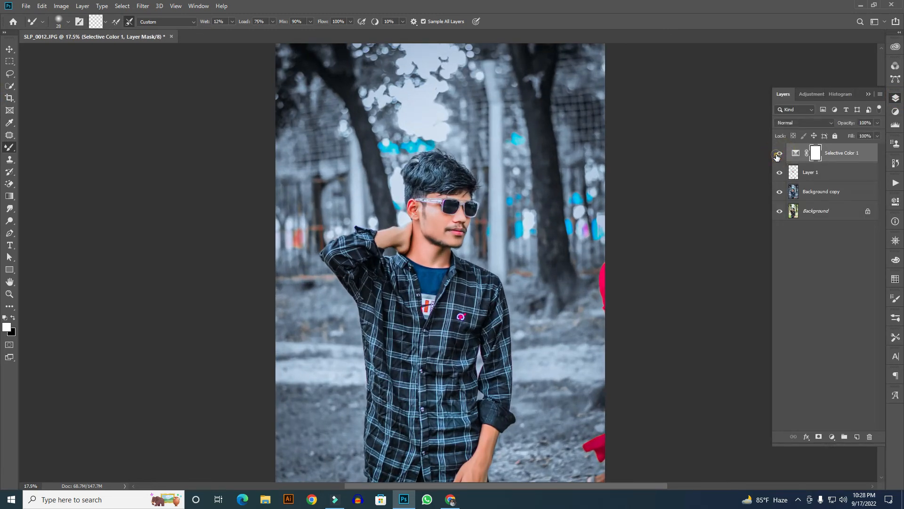
# - Duplicate the Background layer, move the duplicate to the top of the layer stack and fit the image on screen
pyautogui.click(816, 213)
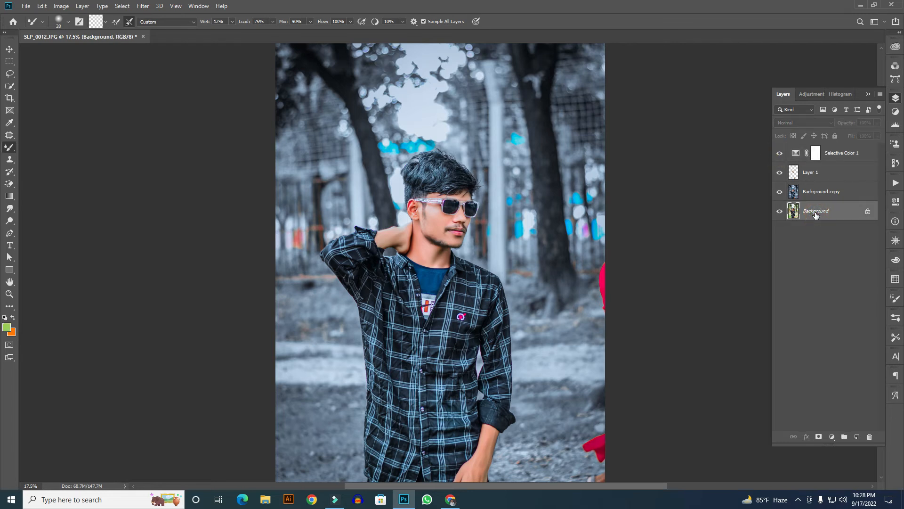
pyautogui.hotkey('ctrl', 'j')
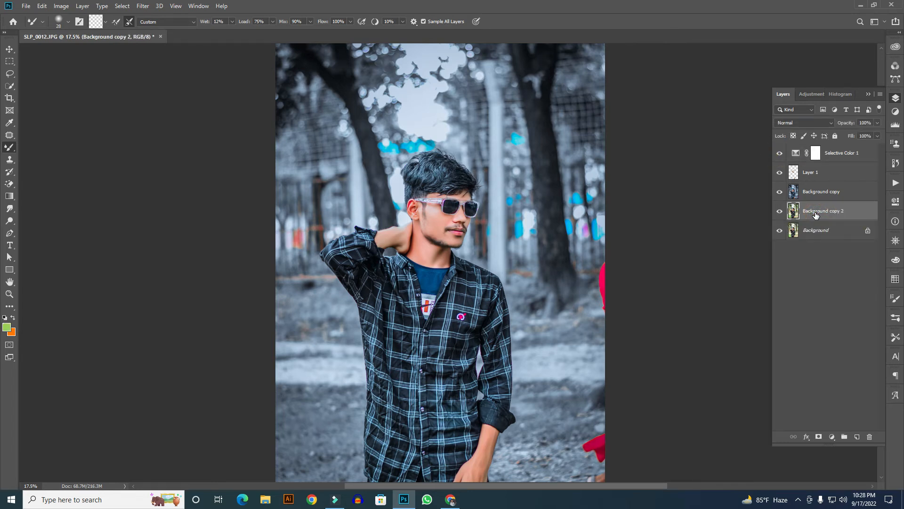
pyautogui.hotkey('ctrl', 'shift', ']')
pyautogui.hotkey('ctrl', '0')
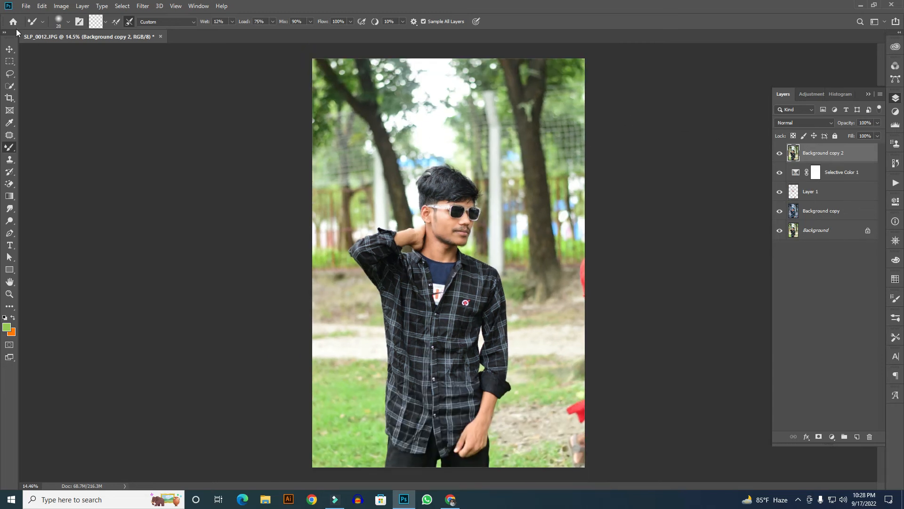
# - Convert the duplicated Background layer at the top of the stack to a smart object
pyautogui.click(9, 49)
pyautogui.rightClick(821, 155)
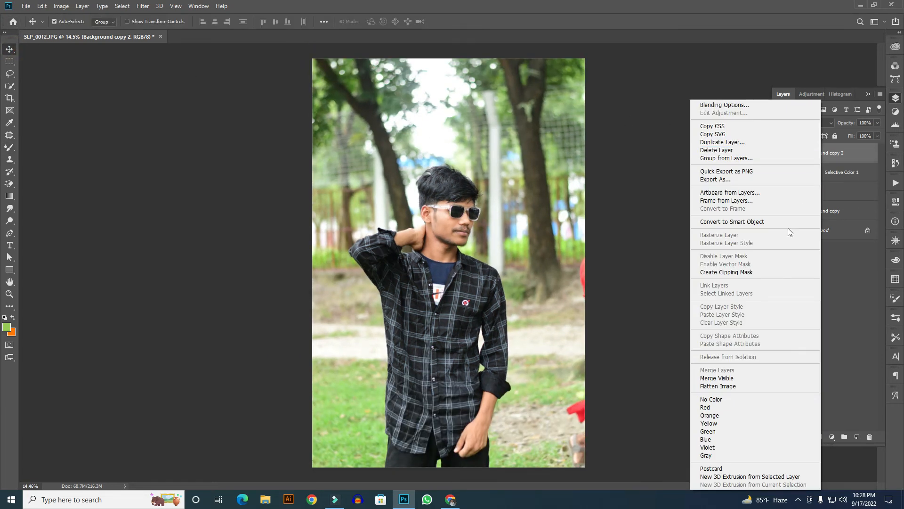
pyautogui.click(732, 221)
# - Apply a High Pass filter with a radius of 1.0 pixel to the smart object layer
pyautogui.click(143, 6)
pyautogui.moveTo(192, 193)
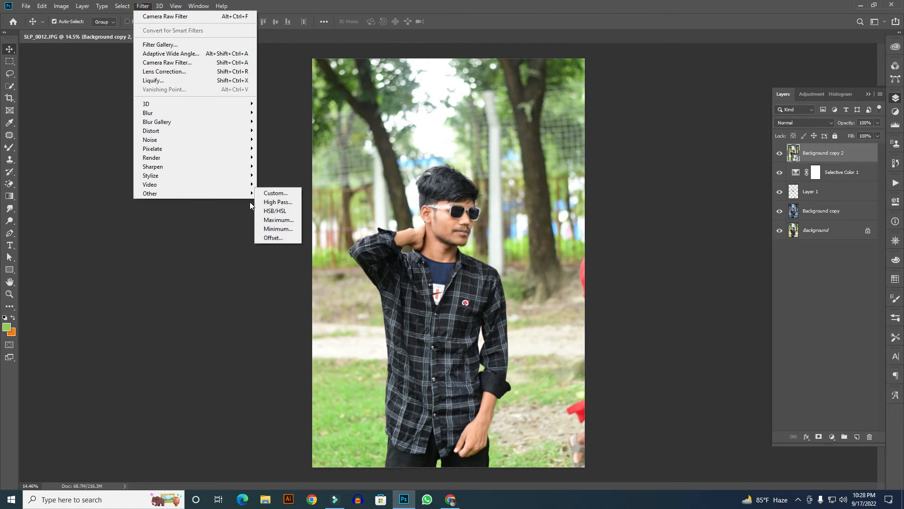
pyautogui.click(278, 202)
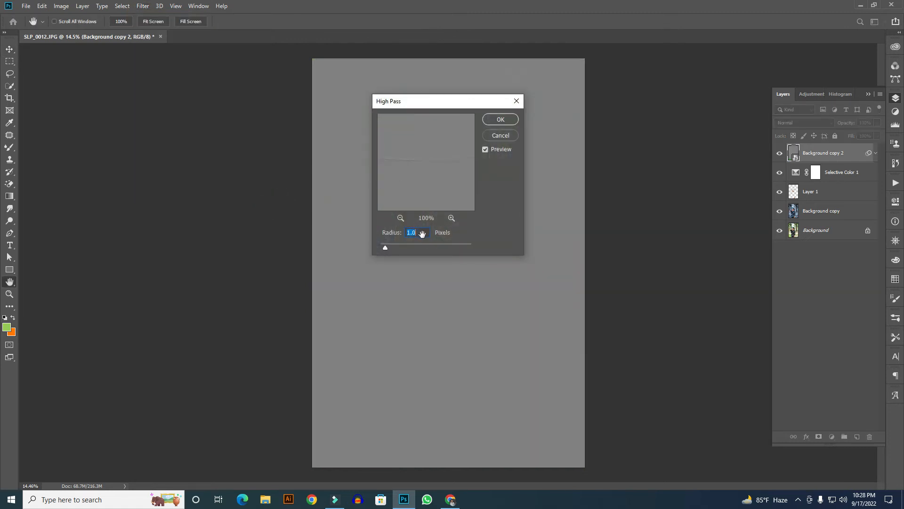
pyautogui.click(500, 119)
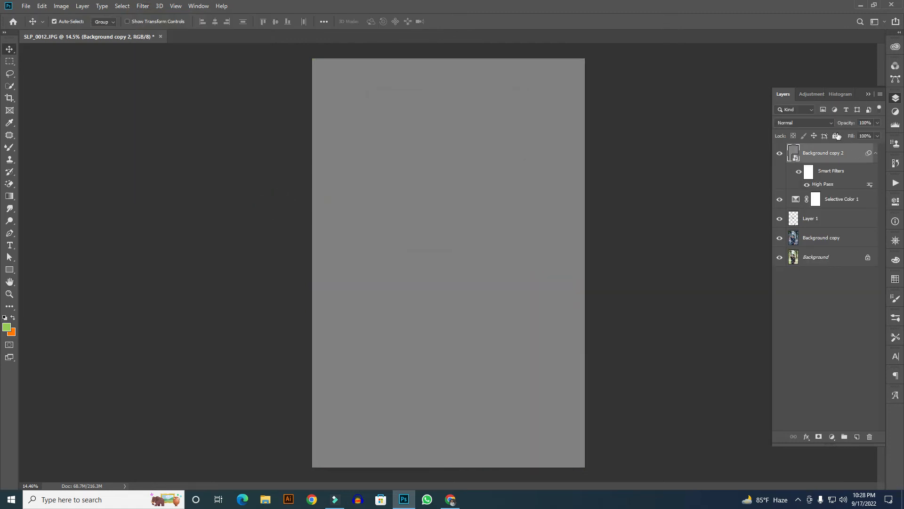
# - Set the blend mode of the High Pass smart object layer to Linear Light and check its effect on the face
pyautogui.click(792, 123)
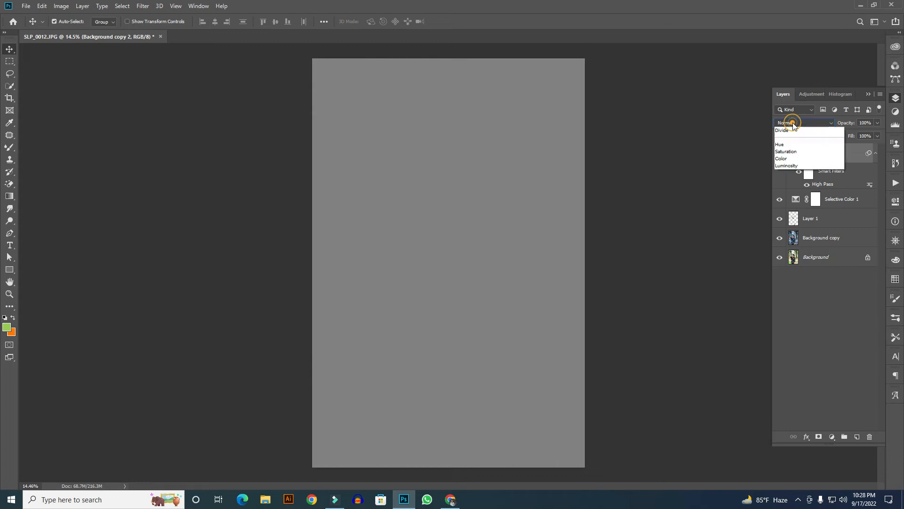
pyautogui.click(795, 265)
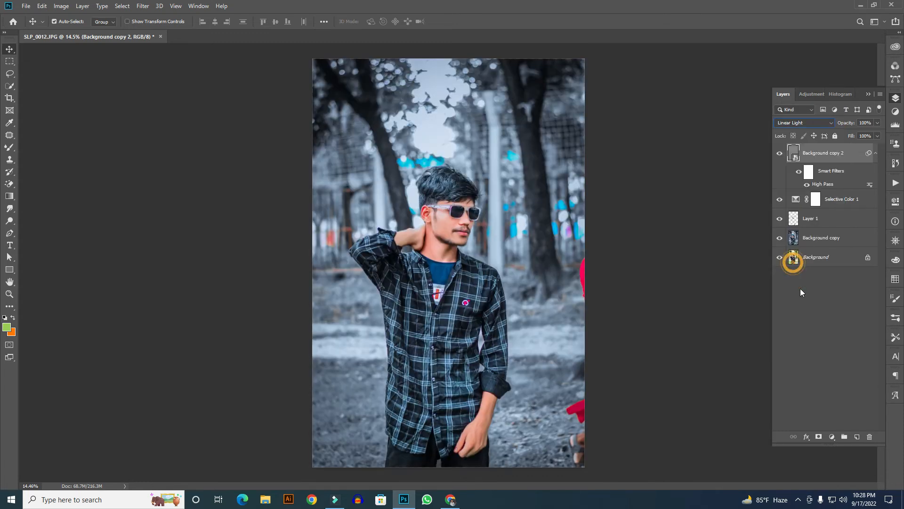
pyautogui.click(813, 329)
pyautogui.scroll(5, 470, 227)
pyautogui.scroll(4, 470, 227)
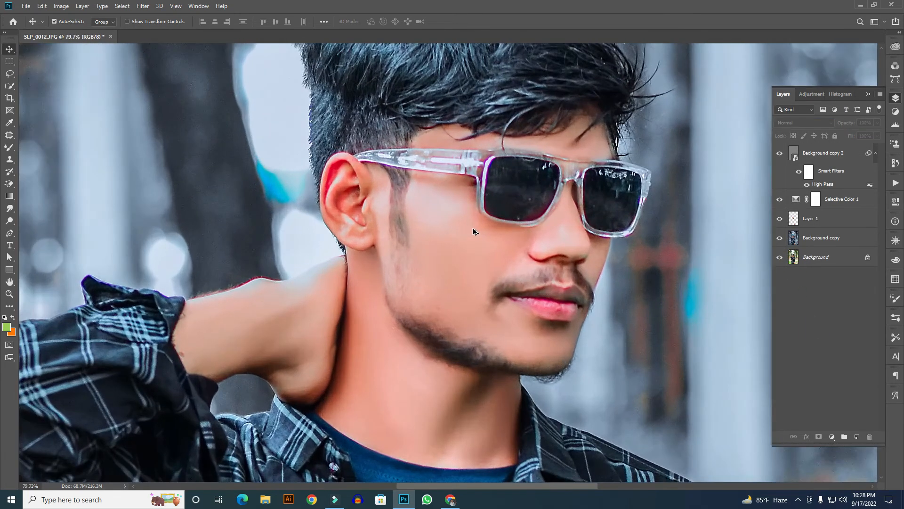
pyautogui.click(778, 154)
# - Edit the High Pass smart filter so its radius is 1.6 pixels, judging the sharpening on the portrait
pyautogui.doubleClick(829, 184)
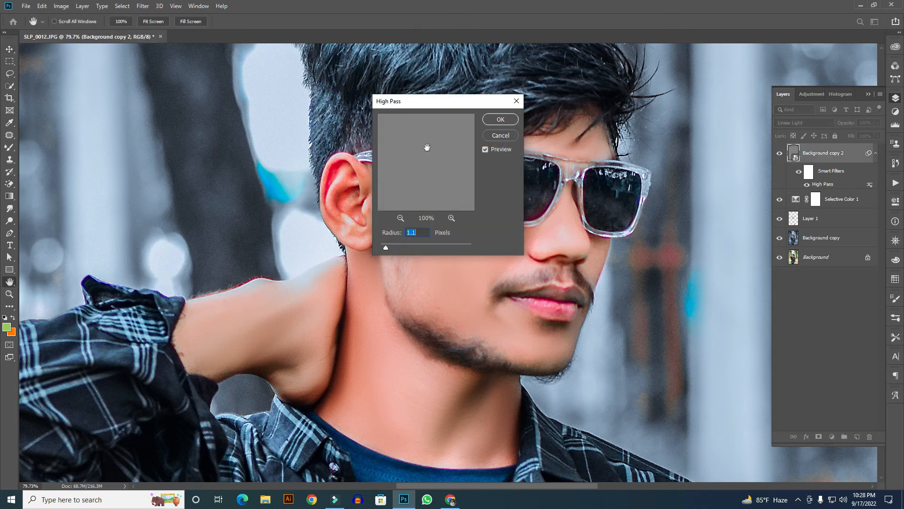
pyautogui.moveTo(424, 99); pyautogui.dragTo(773, 128)
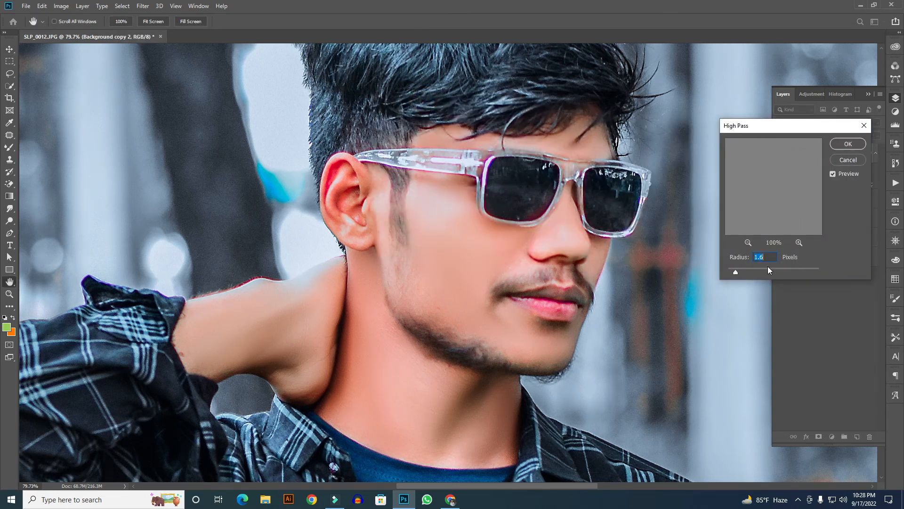
pyautogui.press('Up')
pyautogui.keyDown('alt'); pyautogui.click(529, 231); pyautogui.keyUp('alt')
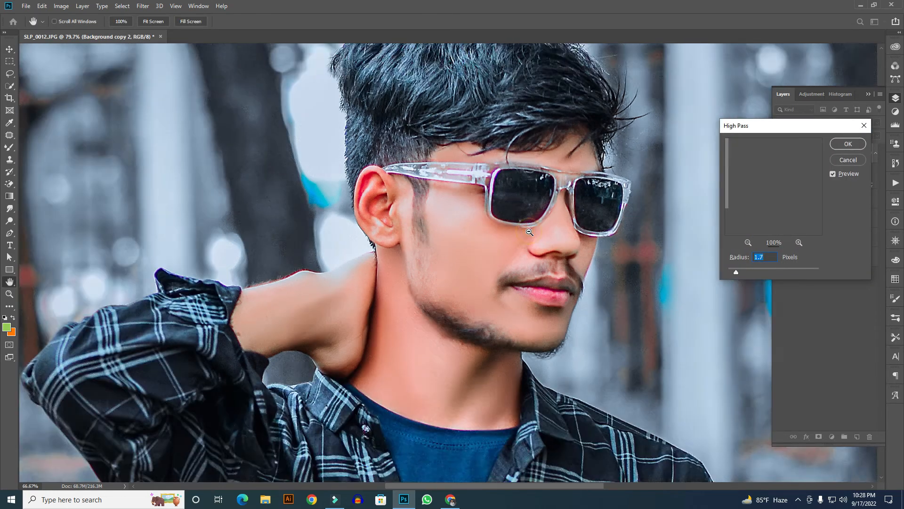
pyautogui.keyDown('alt'); pyautogui.click(529, 231); pyautogui.keyUp('alt')
pyautogui.keyDown('alt'); pyautogui.click(529, 232); pyautogui.keyUp('alt')
pyautogui.keyDown('alt'); pyautogui.click(529, 231); pyautogui.keyUp('alt')
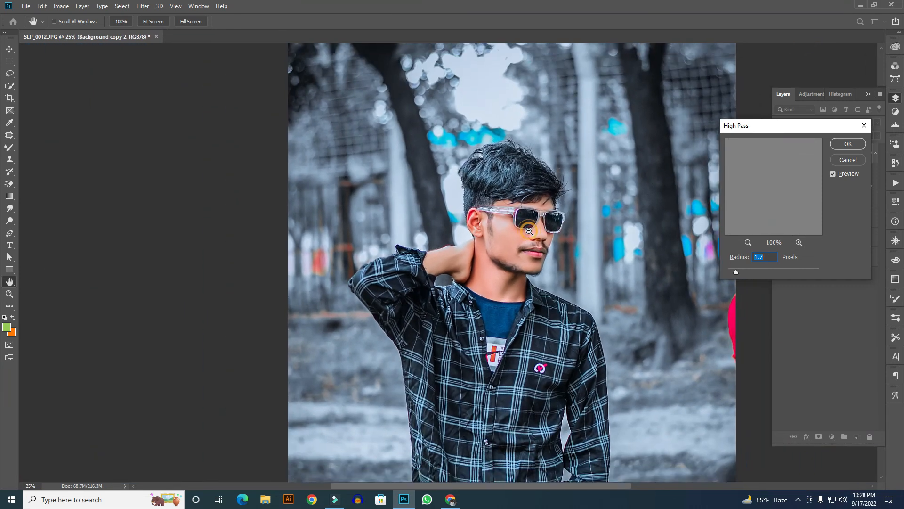
pyautogui.keyDown('alt'); pyautogui.click(530, 231); pyautogui.keyUp('alt')
pyautogui.keyDown('ctrl'); pyautogui.click(529, 232); pyautogui.keyUp('ctrl')
pyautogui.keyDown('ctrl'); pyautogui.click(530, 232); pyautogui.keyUp('ctrl')
pyautogui.keyDown('ctrl'); pyautogui.click(529, 231); pyautogui.keyUp('ctrl')
pyautogui.press('Down')
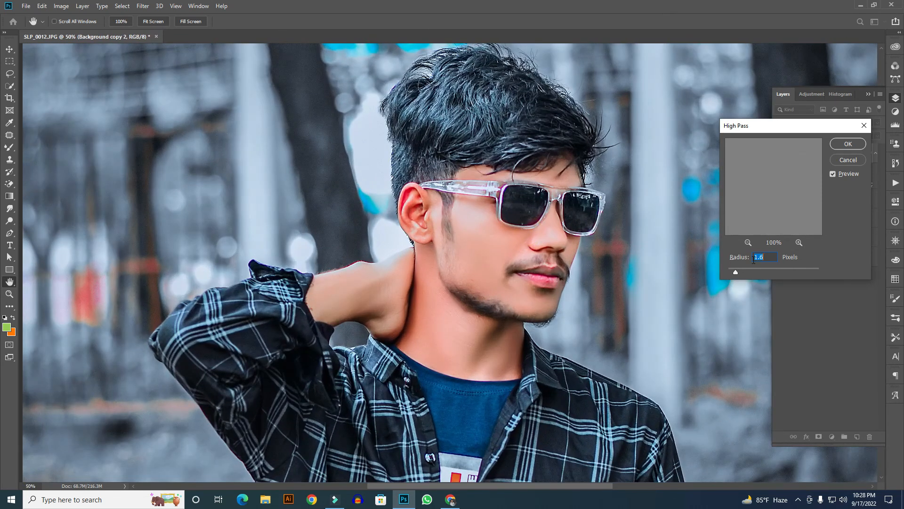
pyautogui.click(848, 144)
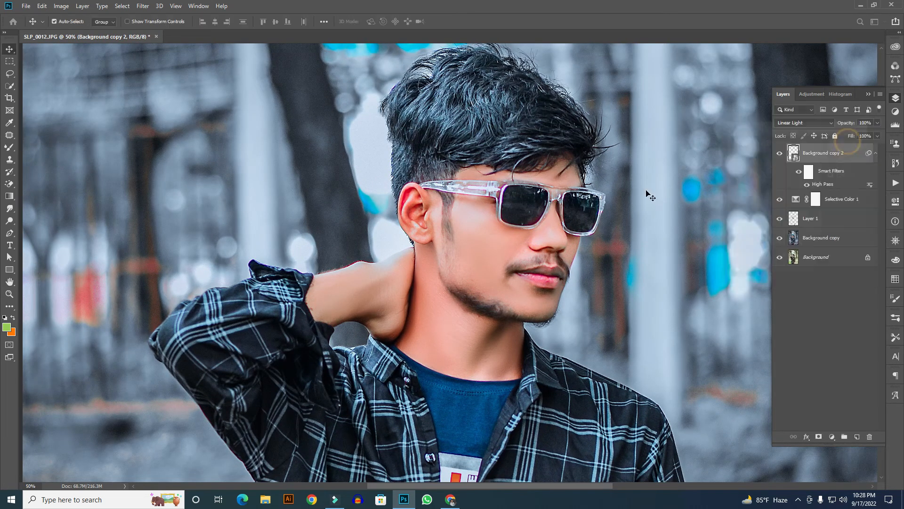
# - Compare the photo with and without the High Pass layer, and against the original Background layer alone
pyautogui.hotkey('ctrl', '0')
pyautogui.scroll(-1, 512, 215)
pyautogui.keyDown('alt'); pyautogui.scroll(-4, 513, 217); pyautogui.keyUp('alt')
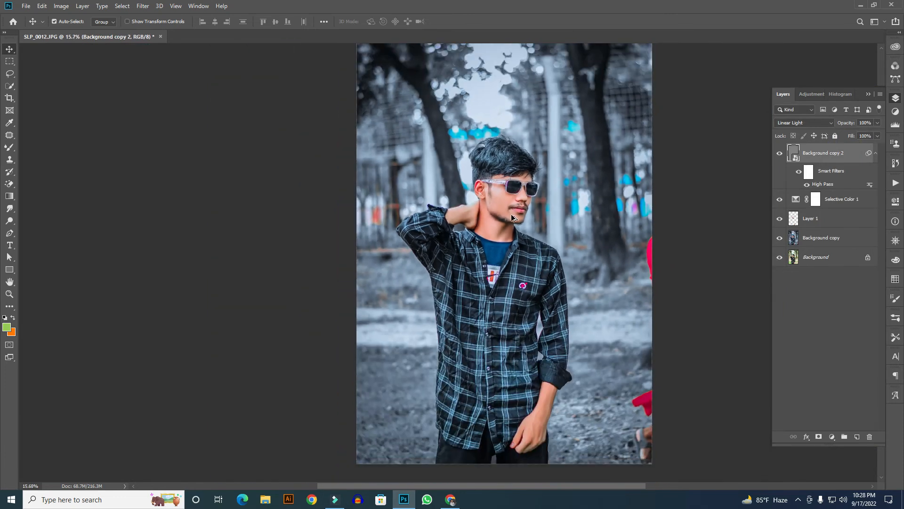
pyautogui.scroll(1, 514, 218)
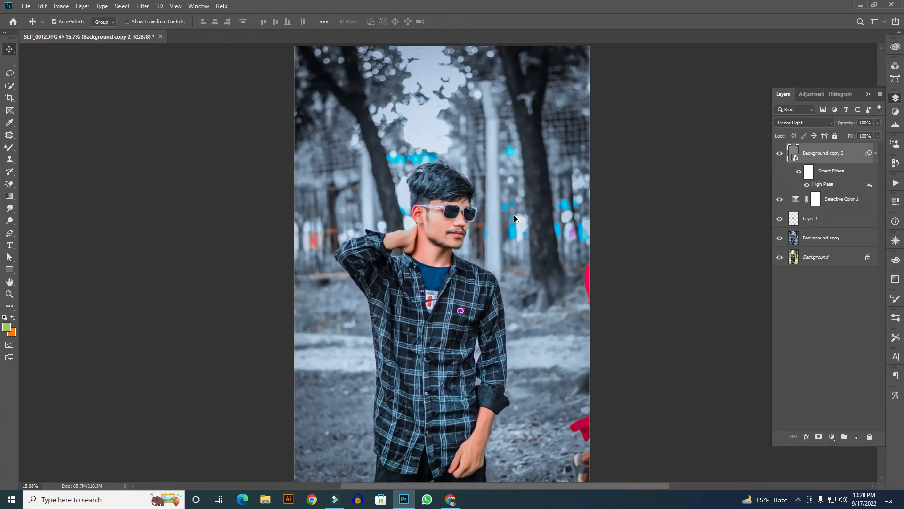
pyautogui.click(780, 153)
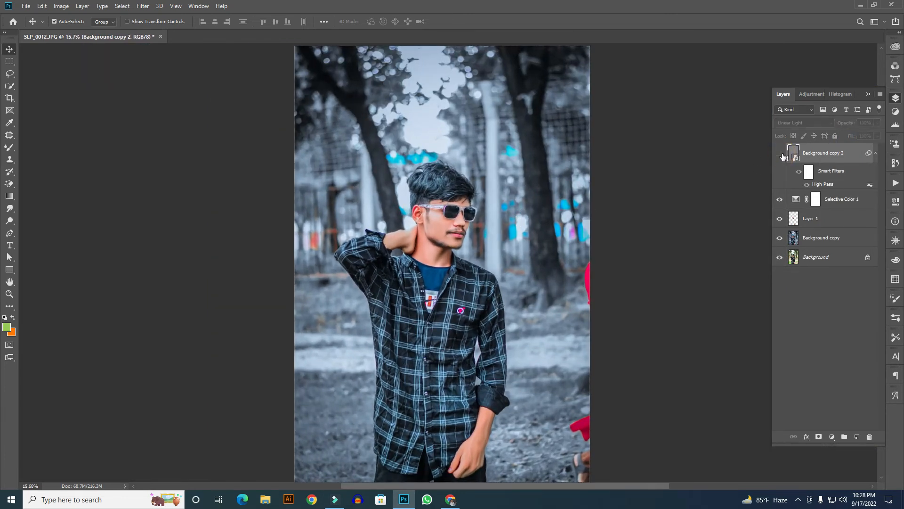
pyautogui.click(779, 153)
pyautogui.scroll(8, 482, 213)
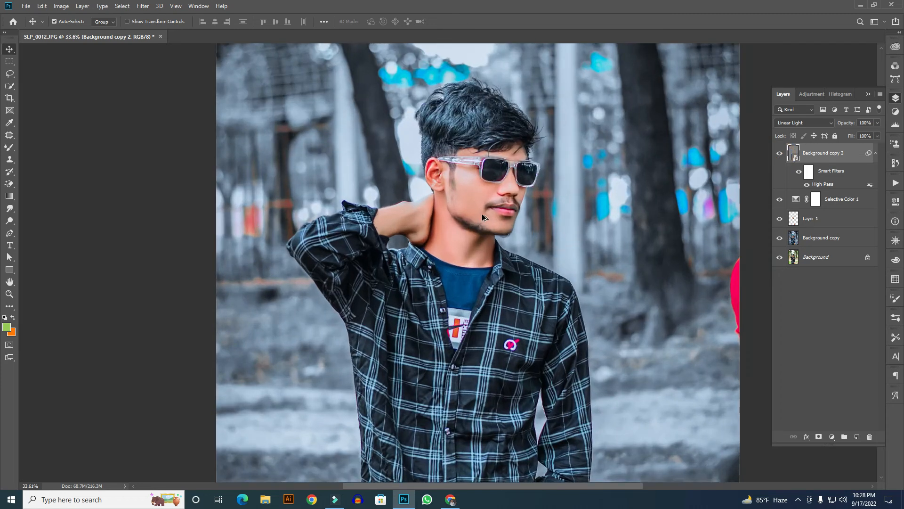
pyautogui.scroll(3, 513, 214)
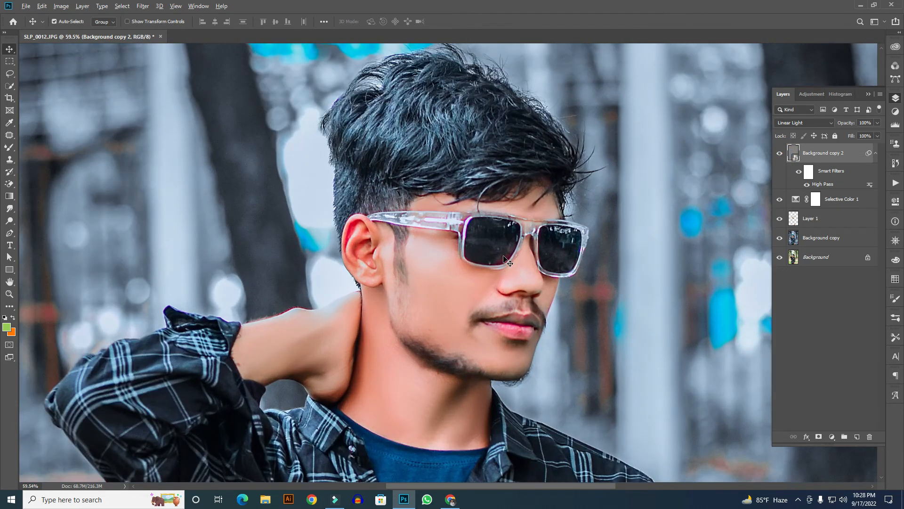
pyautogui.scroll(-3, 507, 260)
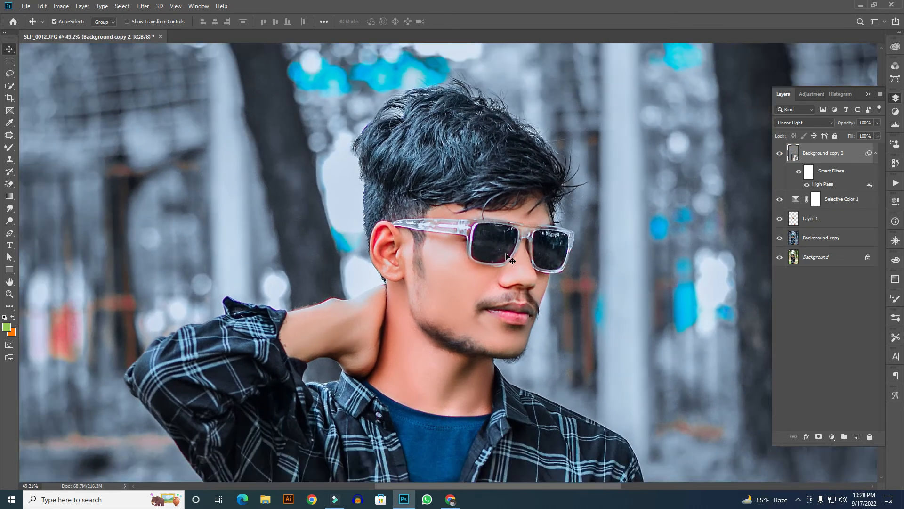
pyautogui.scroll(-2, 519, 254)
pyautogui.scroll(2, 519, 254)
pyautogui.click(779, 154)
pyautogui.keyDown('alt'); pyautogui.click(777, 257); pyautogui.keyUp('alt')
pyautogui.keyDown('alt'); pyautogui.click(775, 256); pyautogui.keyUp('alt')
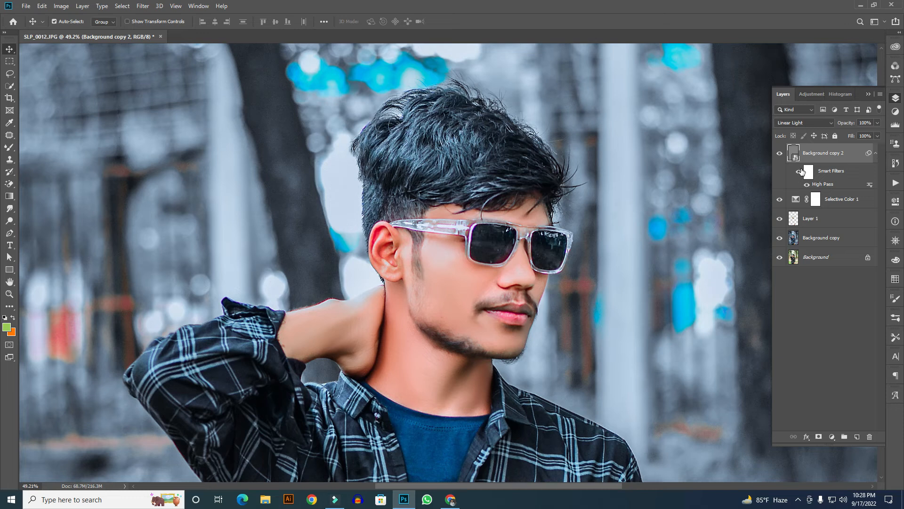
# - Add a new layer at the top of the stack and use Apply Image to fill it with the merged result
pyautogui.press('ctrl')
pyautogui.click(858, 437)
pyautogui.click(62, 6)
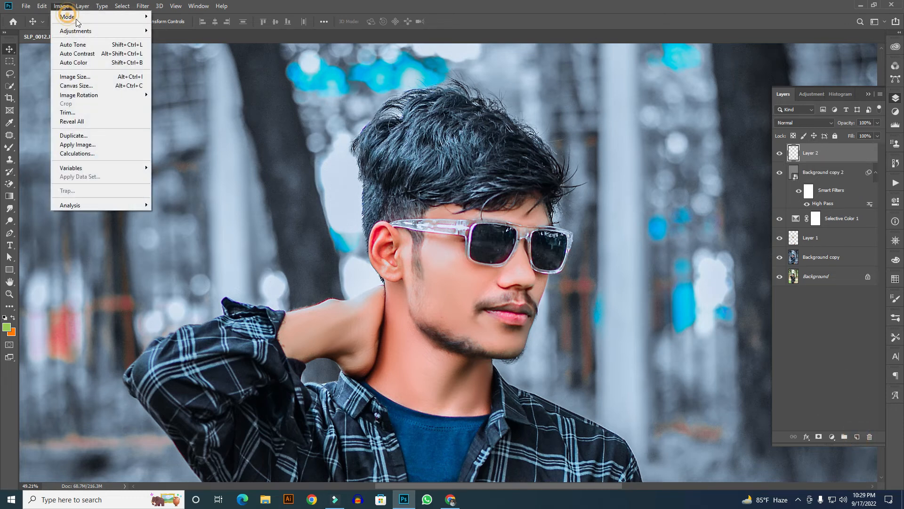
pyautogui.click(77, 145)
pyautogui.click(530, 128)
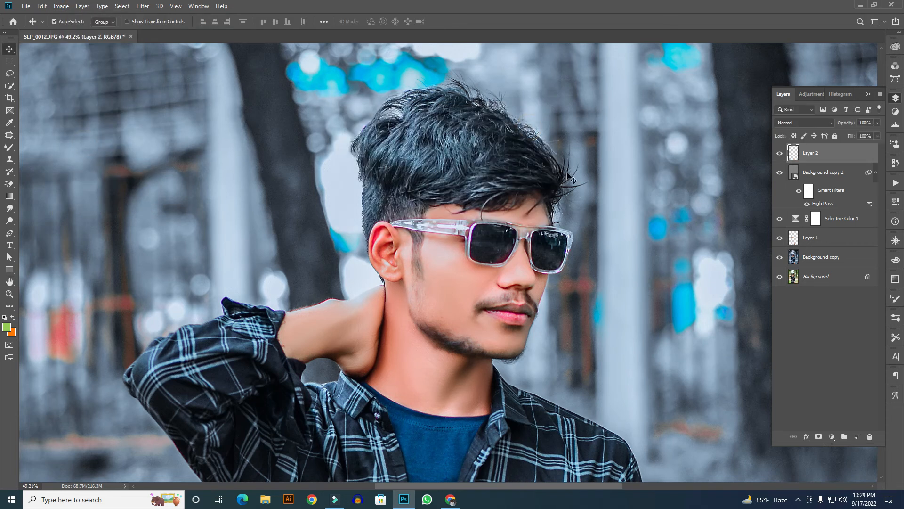
# - Open the Camera Raw filter on the merged layer and set the Oranges luminance to +20 in the HSL adjustments
pyautogui.hotkey('ctrl', '0')
pyautogui.scroll(1, 505, 219)
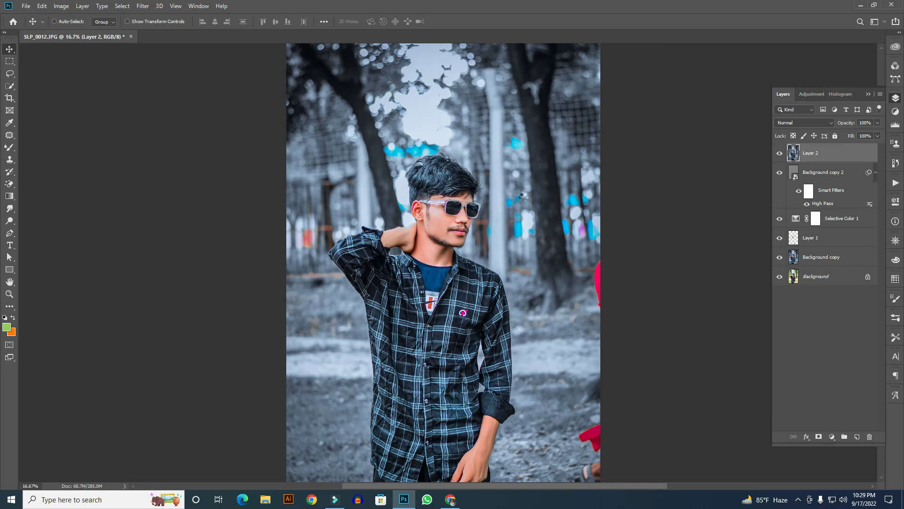
pyautogui.hotkey('ctrl', 'shift', 'a')
pyautogui.click(664, 104)
pyautogui.moveTo(694, 177); pyautogui.dragTo(702, 173)
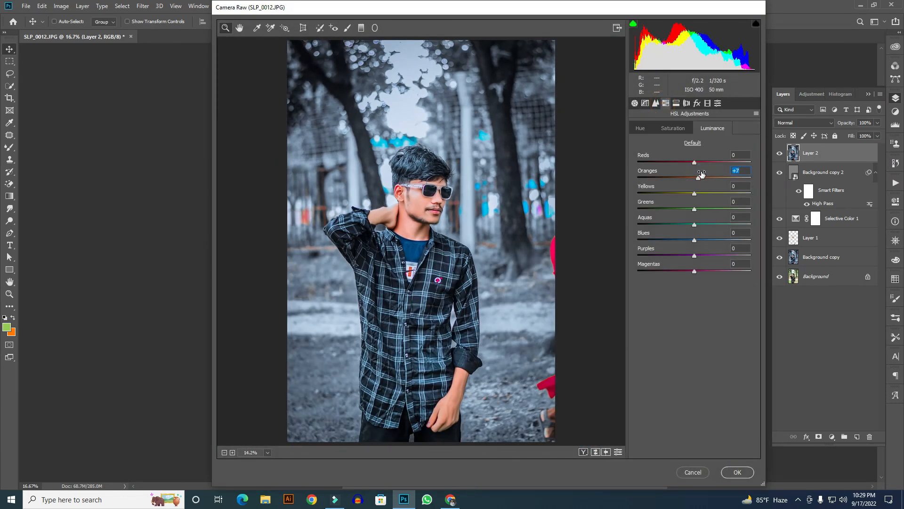
pyautogui.press('BackSpace')
pyautogui.click(701, 177)
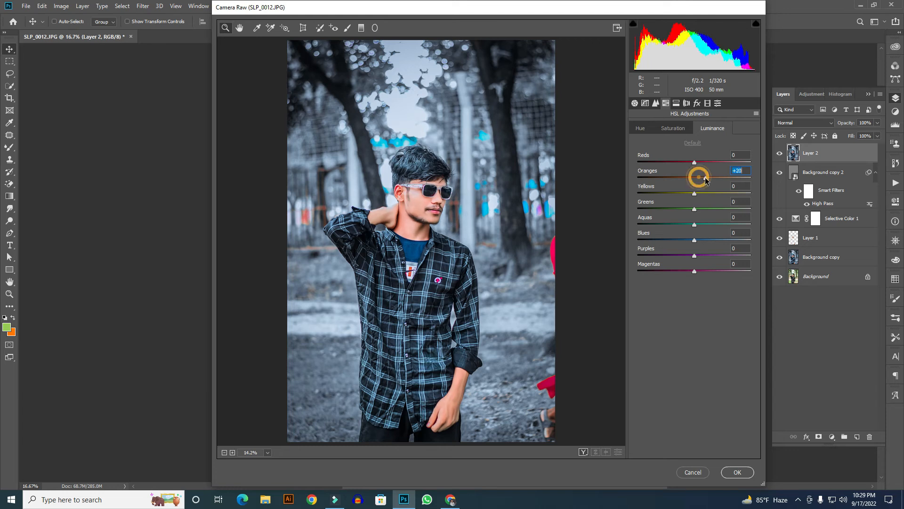
# - Set the HSL saturation to +22 for Reds and +13 for Oranges
pyautogui.click(673, 128)
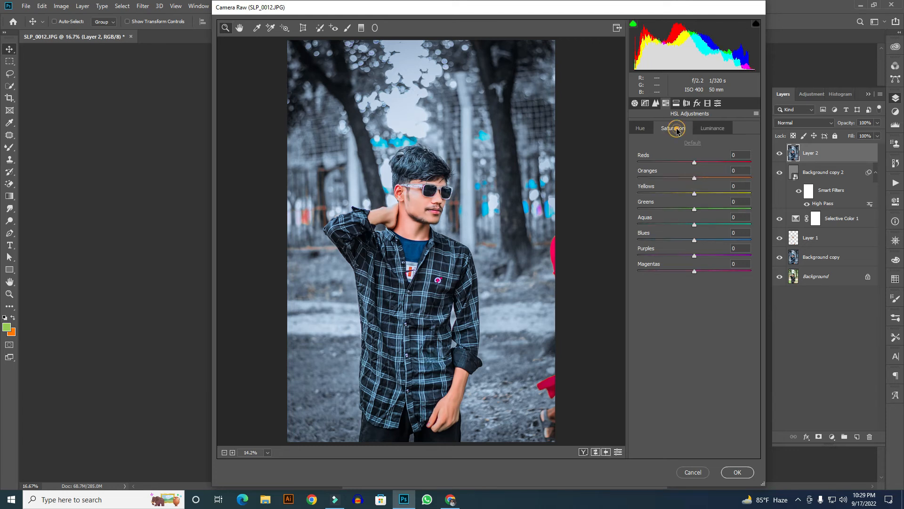
pyautogui.click(716, 162)
pyautogui.click(715, 161)
pyautogui.click(706, 161)
pyautogui.click(702, 177)
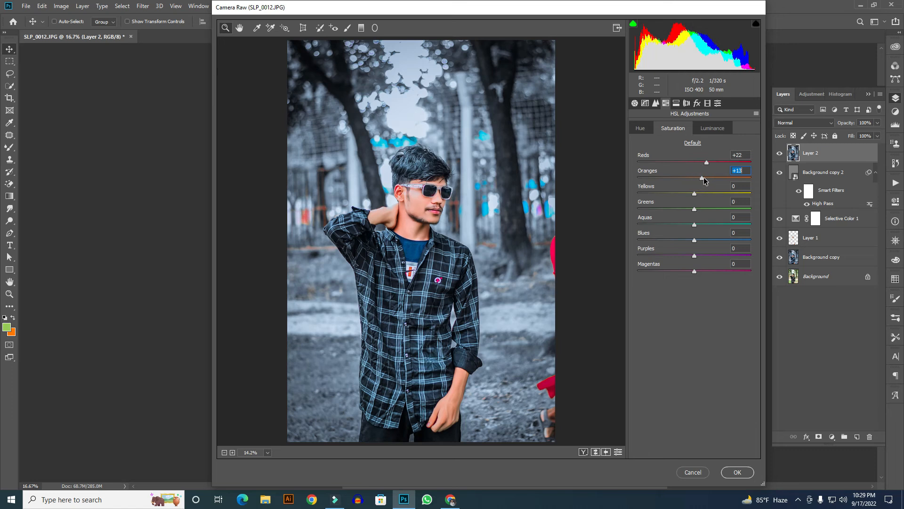
# - Apply the Camera Raw adjustments after a before/after check, and compare the photo with and without the adjusted layer
pyautogui.click(596, 452)
pyautogui.click(738, 472)
pyautogui.click(782, 154)
pyautogui.click(781, 154)
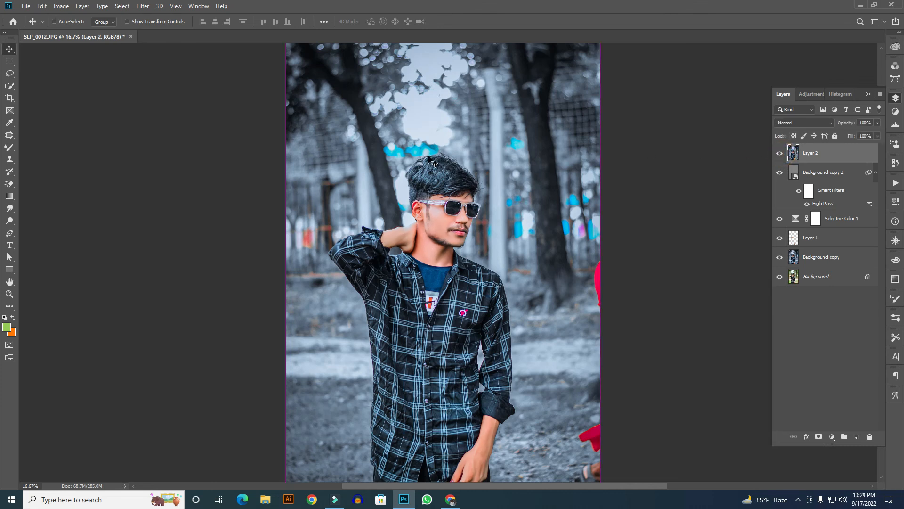
# - Open the logo image 20210412_164104.png from Local Disk (G:)
pyautogui.hotkey('ctrl', 'o')
pyautogui.click(47, 261)
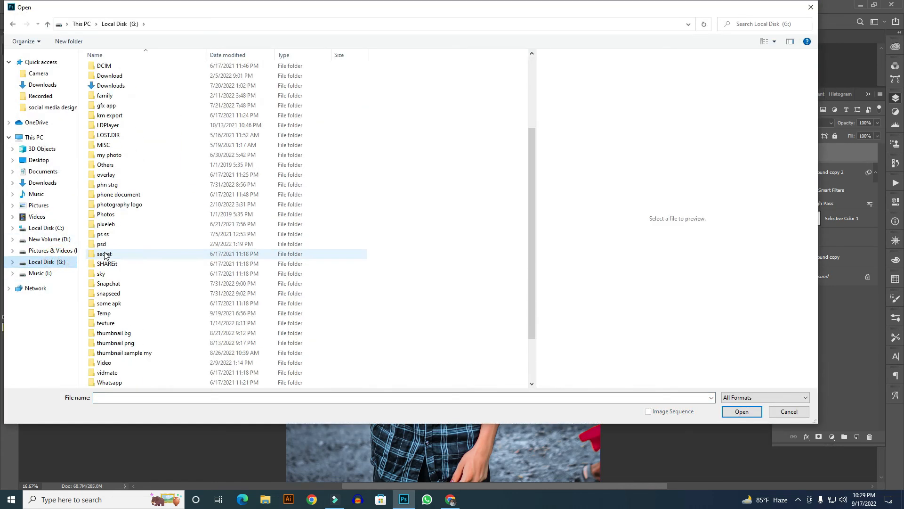
pyautogui.doubleClick(140, 213)
pyautogui.doubleClick(111, 71)
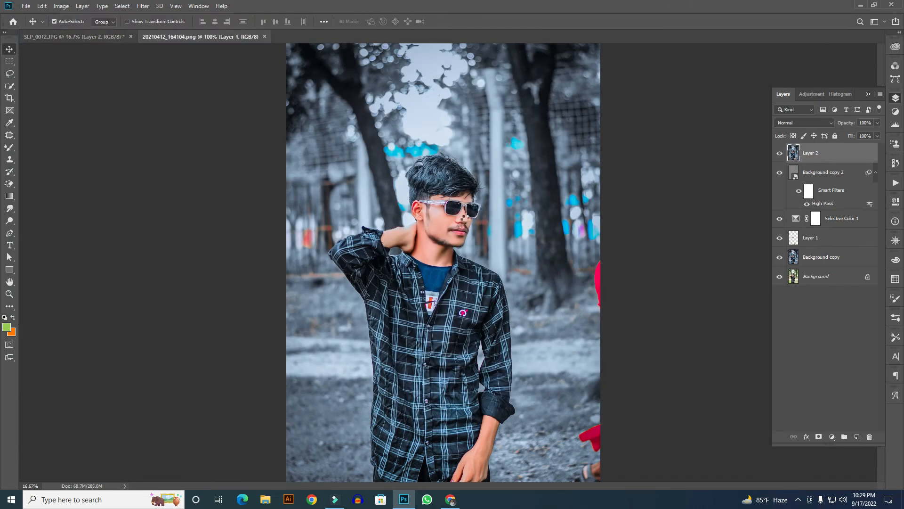
# - Bring the logo into the portrait document and transform it into place over the trees near the photo's upper-right corner
pyautogui.moveTo(334, 231); pyautogui.dragTo(439, 210)
pyautogui.hotkey('ctrl', 't')
pyautogui.moveTo(525, 251); pyautogui.dragTo(581, 66)
pyautogui.press('Return')
pyautogui.scroll(3, 583, 67)
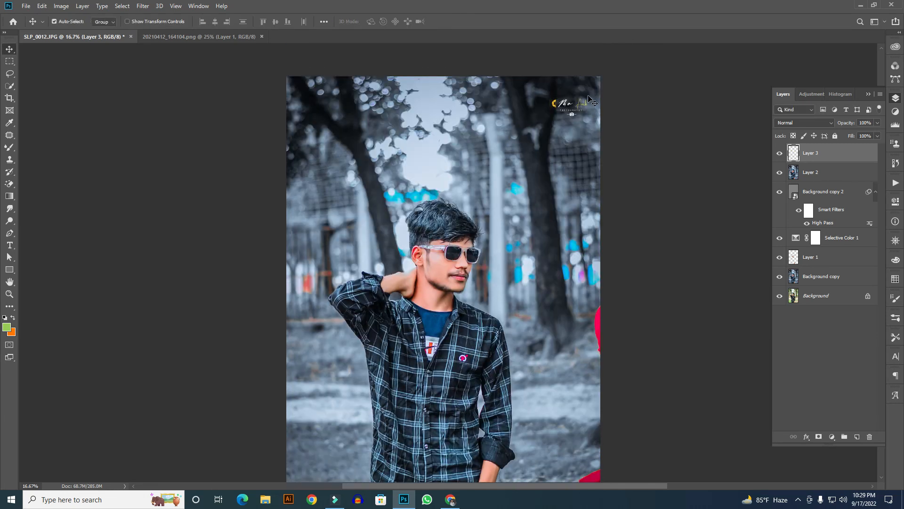
# - Nudge the logo upward and slightly to the right, closer to the photo's upper-right corner
pyautogui.hotkey('shift', 'Up')
pyautogui.hotkey('shift', 'Up')
pyautogui.hotkey('shift', 'Up')
pyautogui.hotkey('shift', 'Up')
pyautogui.hotkey('shift', 'Up')
pyautogui.hotkey('shift', 'Up')
pyautogui.hotkey('shift', 'Up')
pyautogui.hotkey('shift', 'Up')
pyautogui.hotkey('shift', 'Up')
pyautogui.hotkey('shift', 'Up')
pyautogui.hotkey('shift', 'Up')
pyautogui.hotkey('shift', 'Up')
pyautogui.hotkey('shift', 'Up')
pyautogui.hotkey('shift', 'Up')
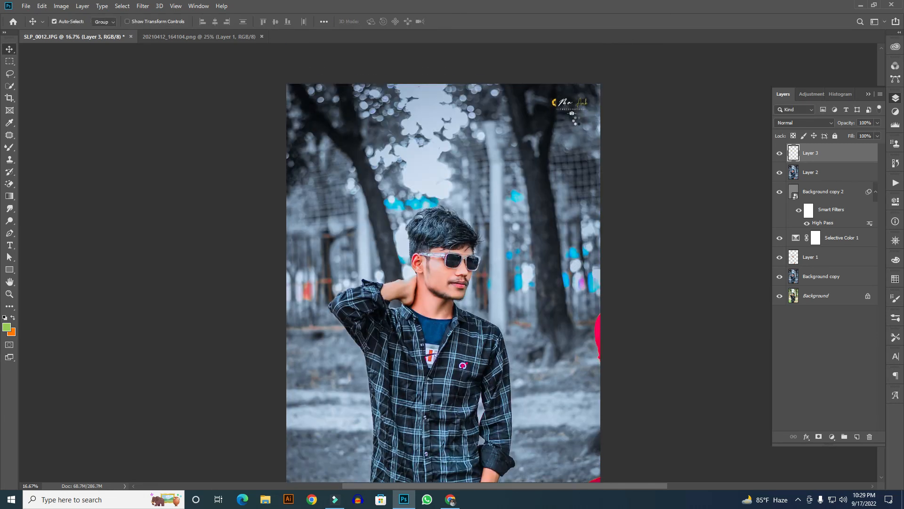
pyautogui.hotkey('shift', 'Up')
pyautogui.hotkey('shift', 'Right')
pyautogui.hotkey('shift', 'Up')
pyautogui.hotkey('shift', 'Up')
# - Compare the whole edited photo with the original by showing only the Background layer and restoring all layers
pyautogui.scroll(-2, 560, 122)
pyautogui.scroll(4, 565, 132)
pyautogui.scroll(-3, 601, 182)
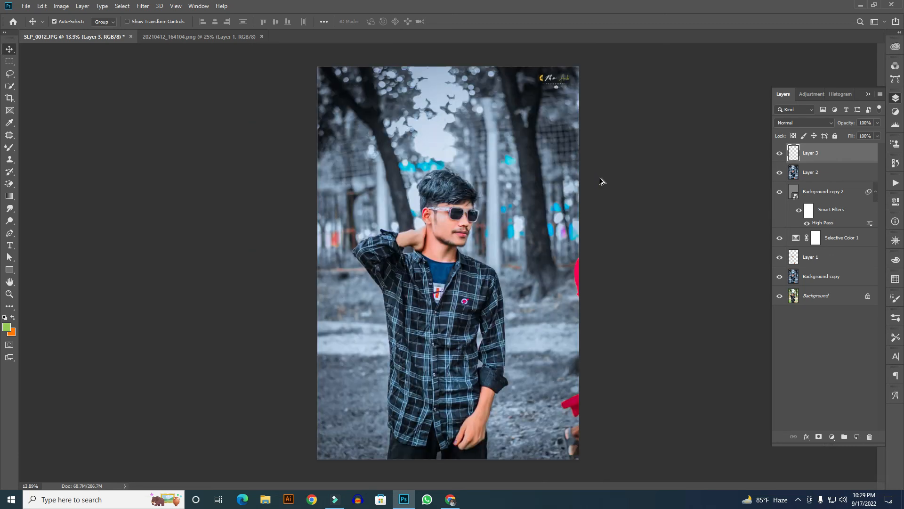
pyautogui.scroll(1, 606, 192)
pyautogui.keyDown('alt'); pyautogui.click(779, 297); pyautogui.keyUp('alt')
pyautogui.keyDown('alt'); pyautogui.click(779, 297); pyautogui.keyUp('alt')
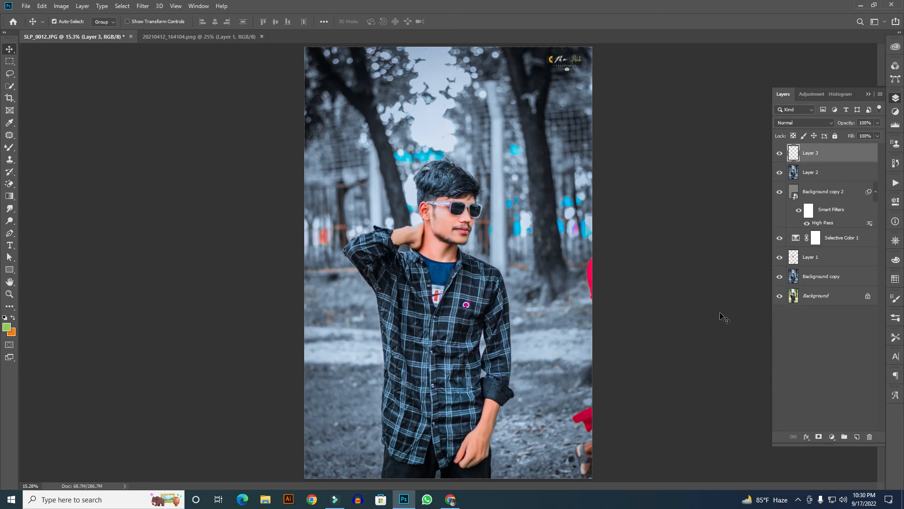
# - Compare the edited face in close-up with the original Background layer
pyautogui.scroll(4, 461, 191)
pyautogui.scroll(2, 461, 191)
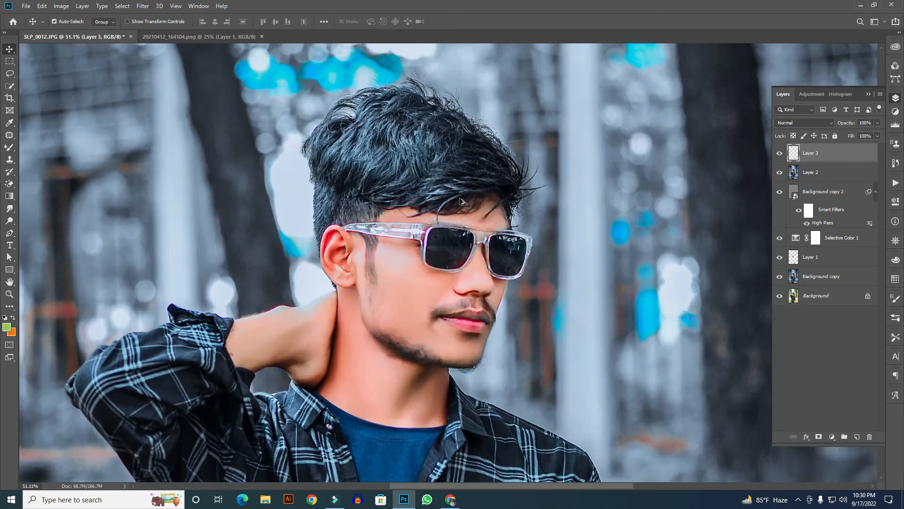
pyautogui.scroll(3, 584, 259)
pyautogui.hscroll(-2, 589, 266)
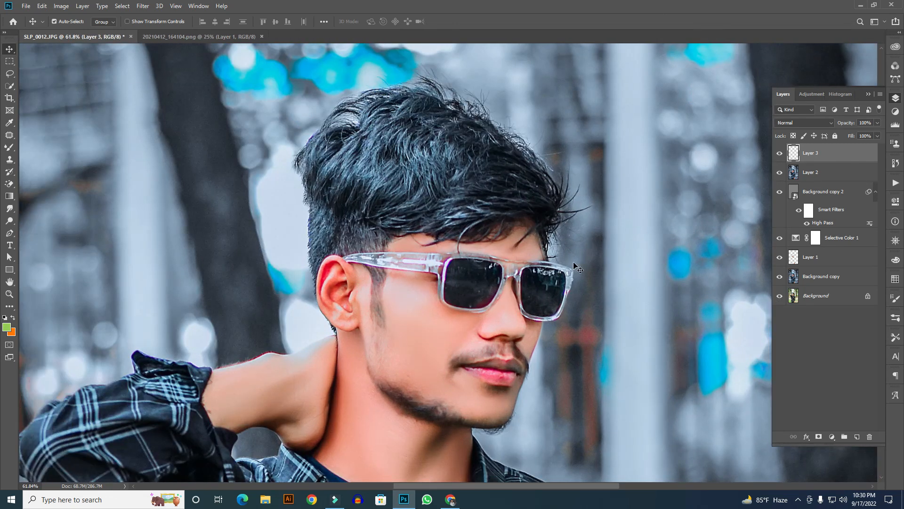
pyautogui.keyDown('alt'); pyautogui.click(780, 295); pyautogui.keyUp('alt')
pyautogui.keyDown('alt'); pyautogui.click(780, 295); pyautogui.keyUp('alt')
# - Inspect the finished portrait and toggle the logo layer's visibility off and on
pyautogui.scroll(-2, 622, 272)
pyautogui.scroll(2, 626, 272)
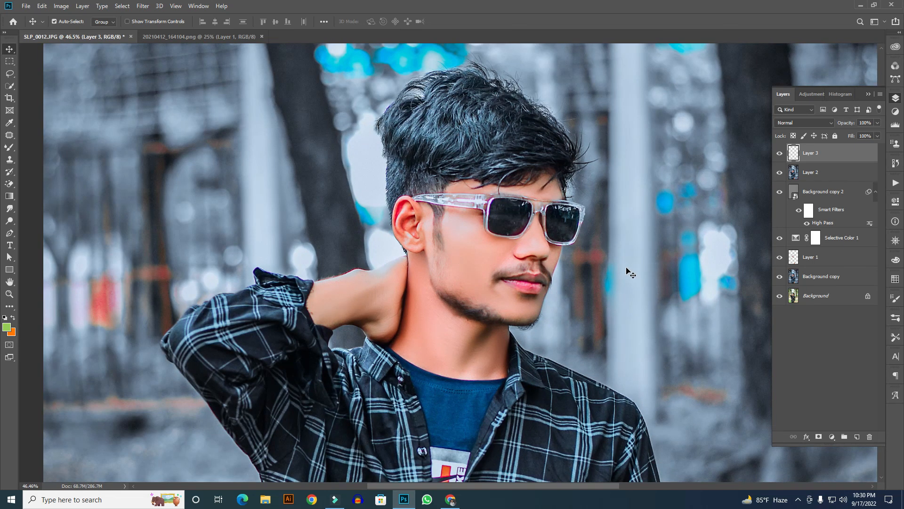
pyautogui.scroll(1, 578, 277)
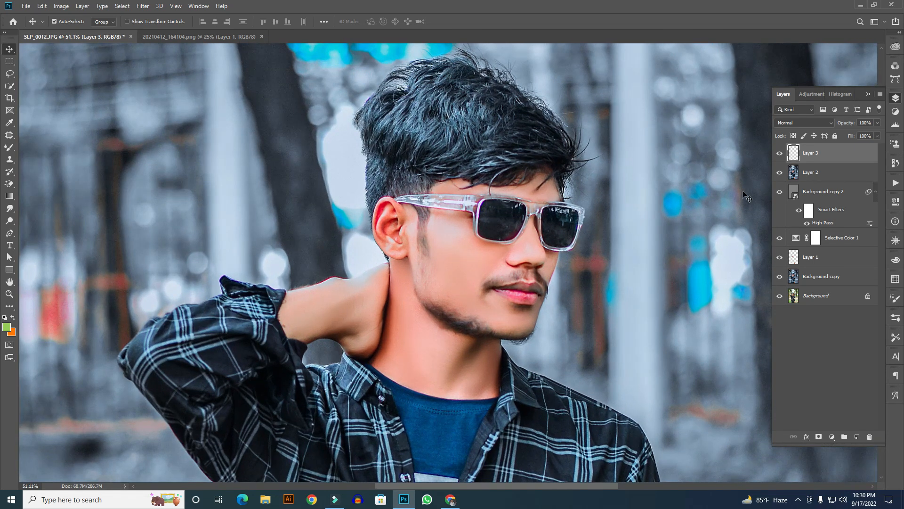
pyautogui.click(777, 158)
pyautogui.click(777, 158)
pyautogui.scroll(-5, 575, 219)
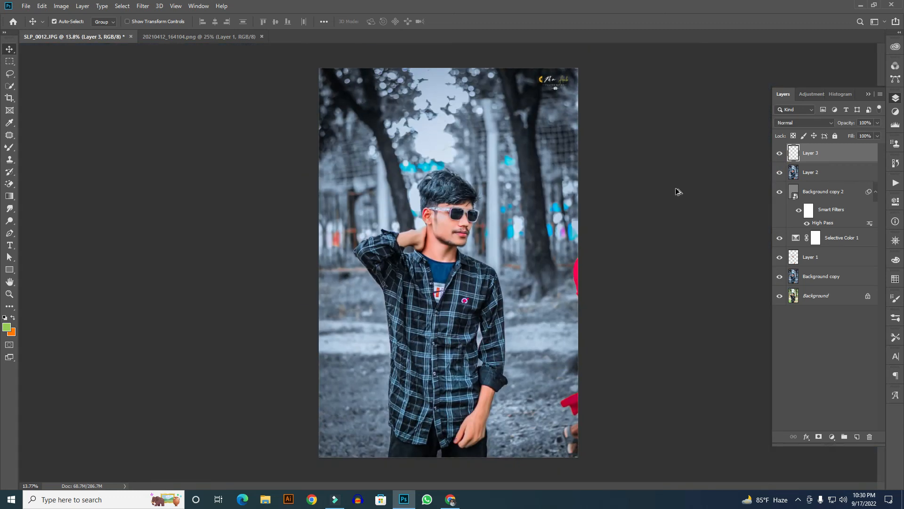
# - Add a new top layer and smooth the lower lip with the Mixer Brush, reducing the brush size to 25
pyautogui.scroll(3, 564, 212)
pyautogui.click(857, 437)
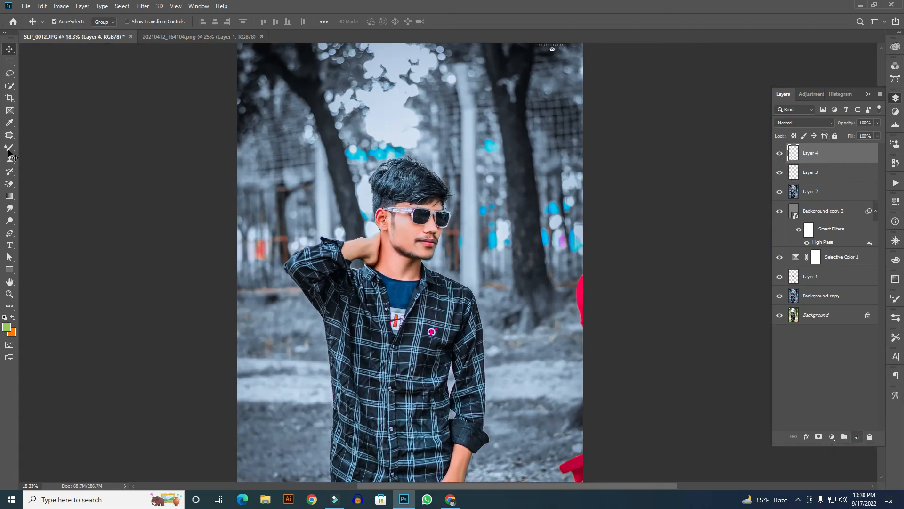
pyautogui.click(9, 147)
pyautogui.scroll(6, 366, 280)
pyautogui.scroll(3, 602, 184)
pyautogui.press(']')
pyautogui.moveTo(480, 218); pyautogui.dragTo(442, 210)
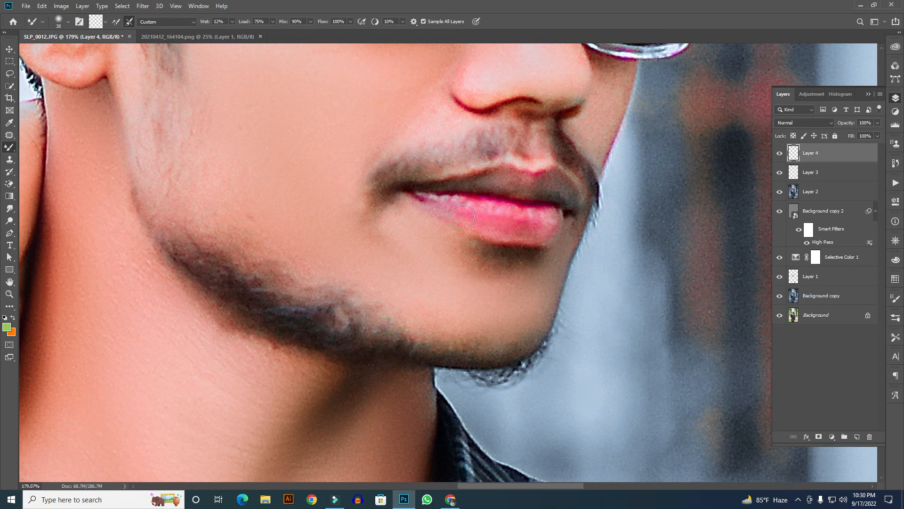
pyautogui.press('[')
pyautogui.press('[')
pyautogui.press('[')
pyautogui.moveTo(520, 218)
pyautogui.mouseDown()
pyautogui.moveTo(546, 229)
pyautogui.moveTo(520, 228)
pyautogui.moveTo(541, 221)
pyautogui.moveTo(448, 209)
pyautogui.moveTo(512, 229)
pyautogui.moveTo(508, 211)
pyautogui.moveTo(463, 207)
pyautogui.moveTo(555, 221)
pyautogui.moveTo(440, 209)
pyautogui.moveTo(481, 211)
pyautogui.mouseUp()
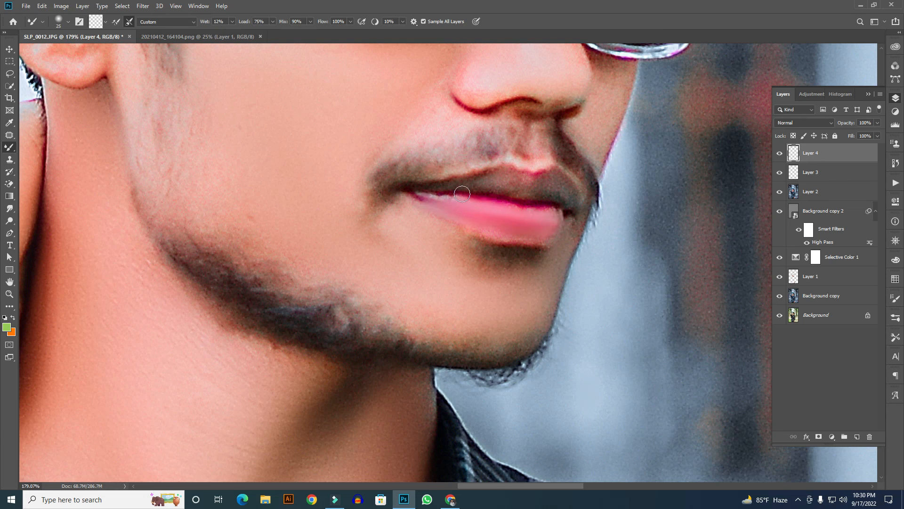
pyautogui.hotkey('ctrl', '0')
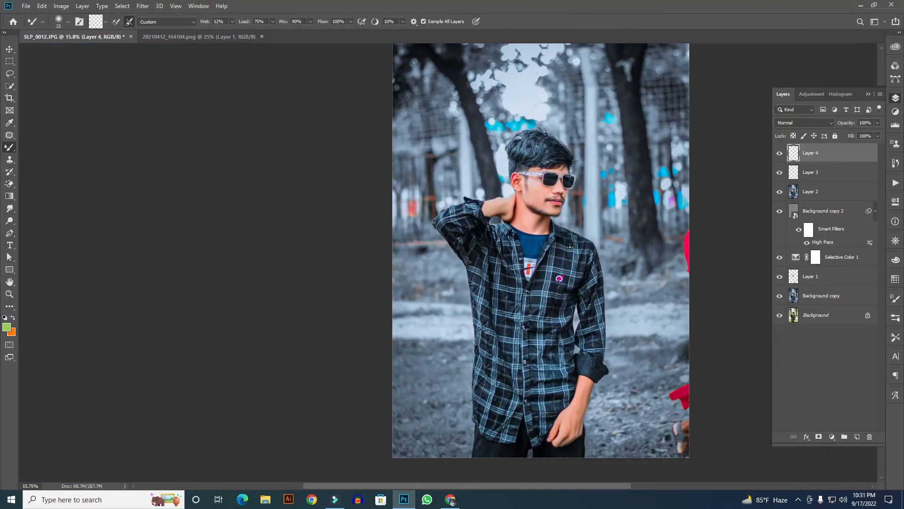
pyautogui.click(335, 499)
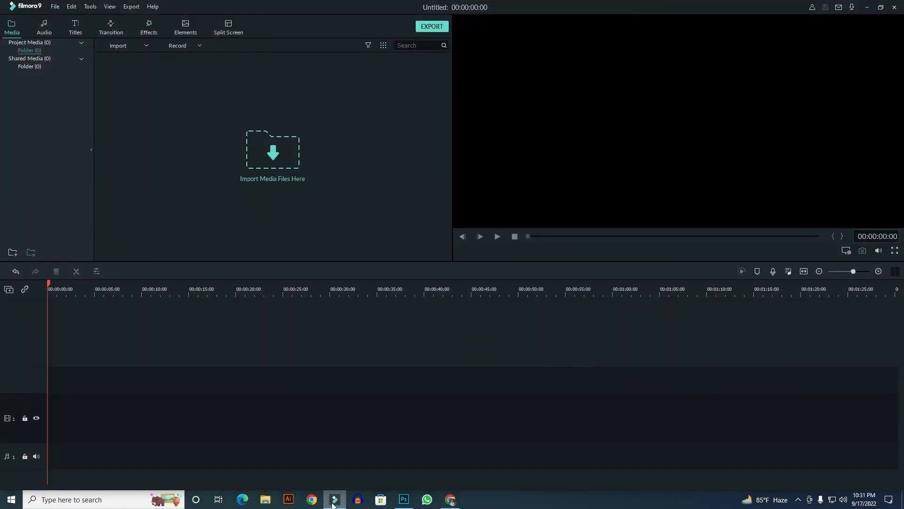